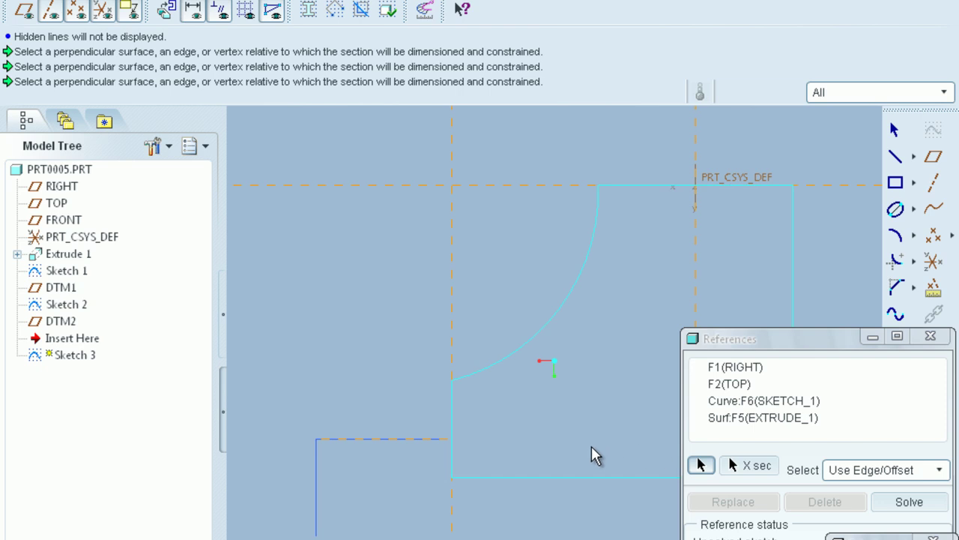
Add the plate's upper and right edges as references and draw a horizontal line from the existing path's end across the plate
{"action": "left_click", "coordinate": [745, 185]}
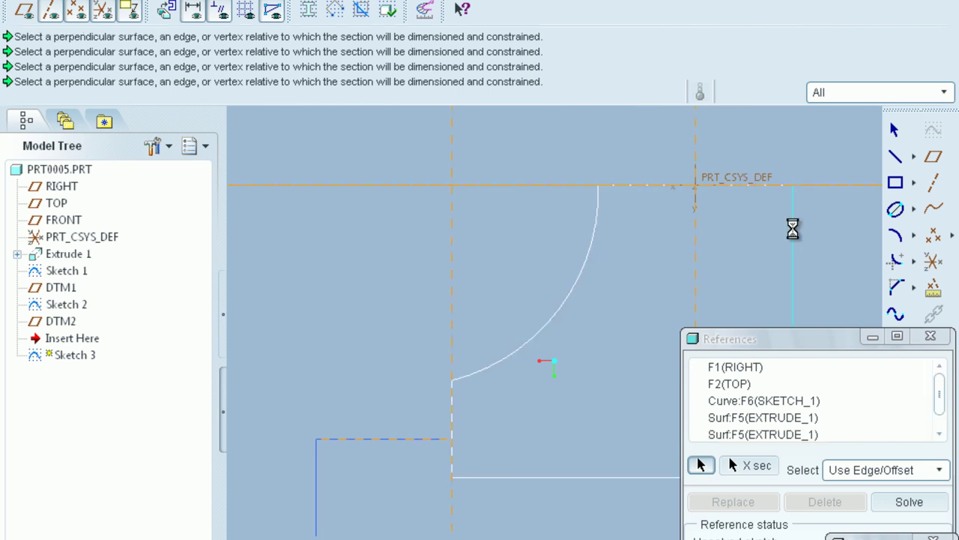
{"action": "middle_click", "coordinate": [858, 365]}
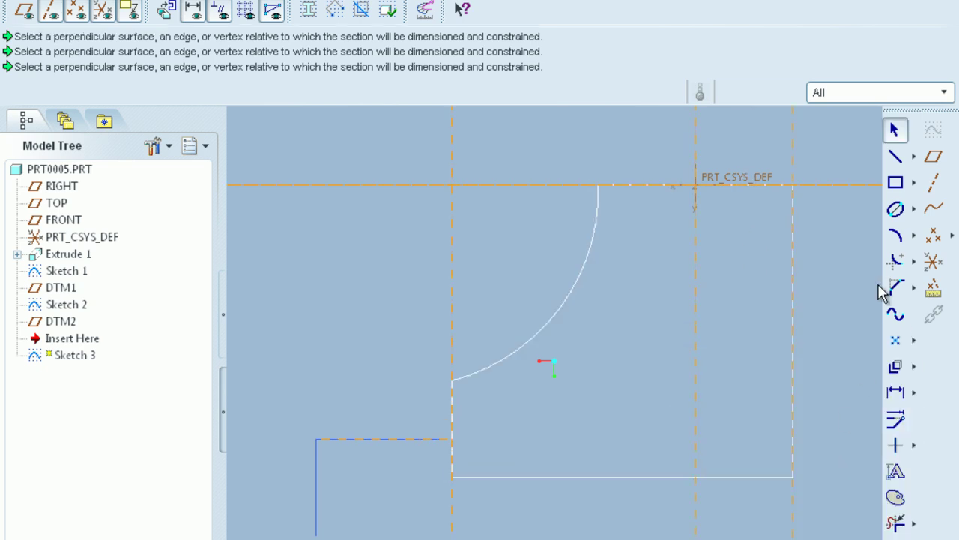
{"action": "left_click", "coordinate": [896, 157]}
{"action": "scroll", "coordinate": [449, 467], "scroll_direction": "down", "scroll_amount": 3}
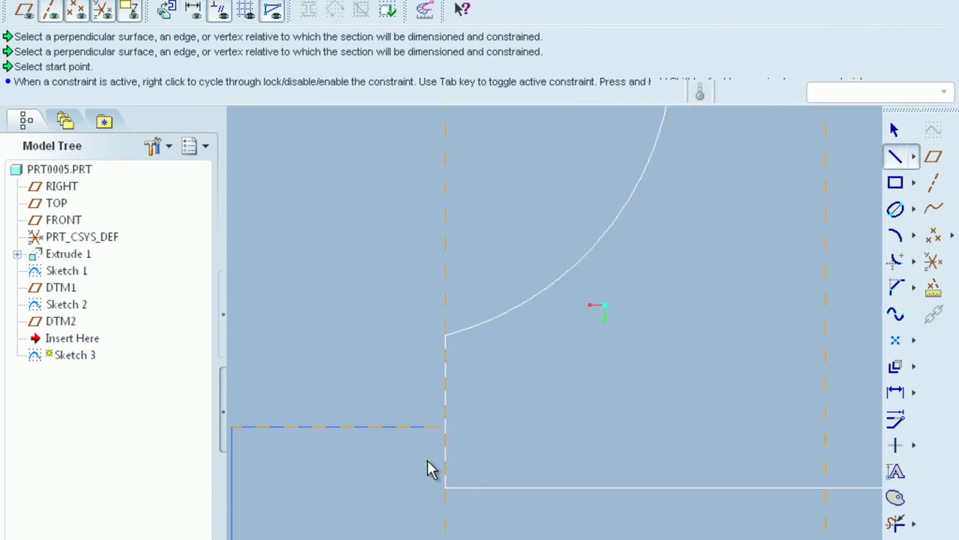
{"action": "left_click", "coordinate": [448, 395]}
{"action": "scroll", "coordinate": [607, 400], "scroll_direction": "up", "scroll_amount": 3}
{"action": "middle_click_drag", "start_coordinate": [744, 397], "coordinate": [520, 398]}
{"action": "left_click", "coordinate": [700, 396]}
{"action": "middle_click", "coordinate": [667, 462]}
{"action": "scroll", "coordinate": [673, 470], "scroll_direction": "up", "scroll_amount": 2}
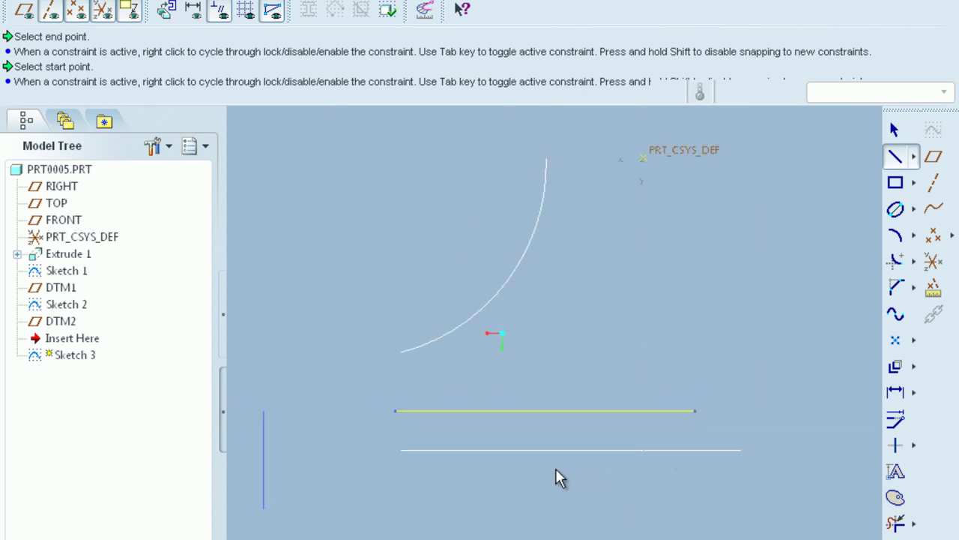
Set the horizontal line's length to 130
{"action": "left_click", "coordinate": [525, 410]}
{"action": "double_click", "coordinate": [508, 383]}
{"action": "type", "text": "13"}
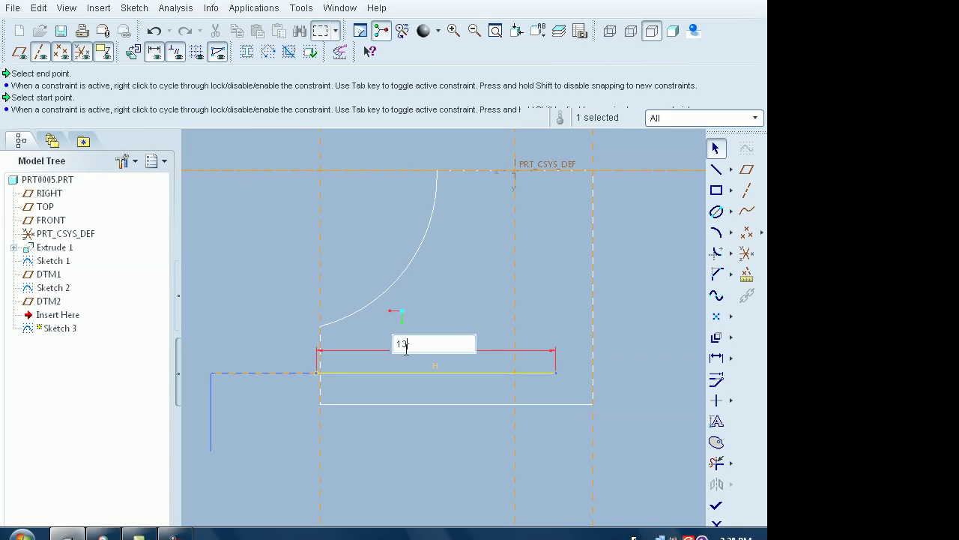
{"action": "key", "text": "Return"}
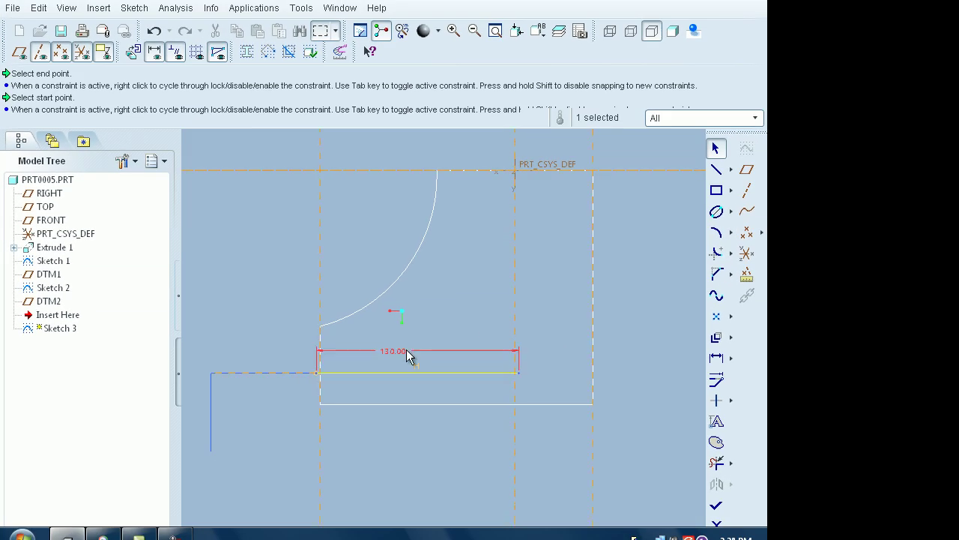
Draw a vertical line about 121 long upward from the horizontal line's right end
{"action": "left_click", "coordinate": [716, 170]}
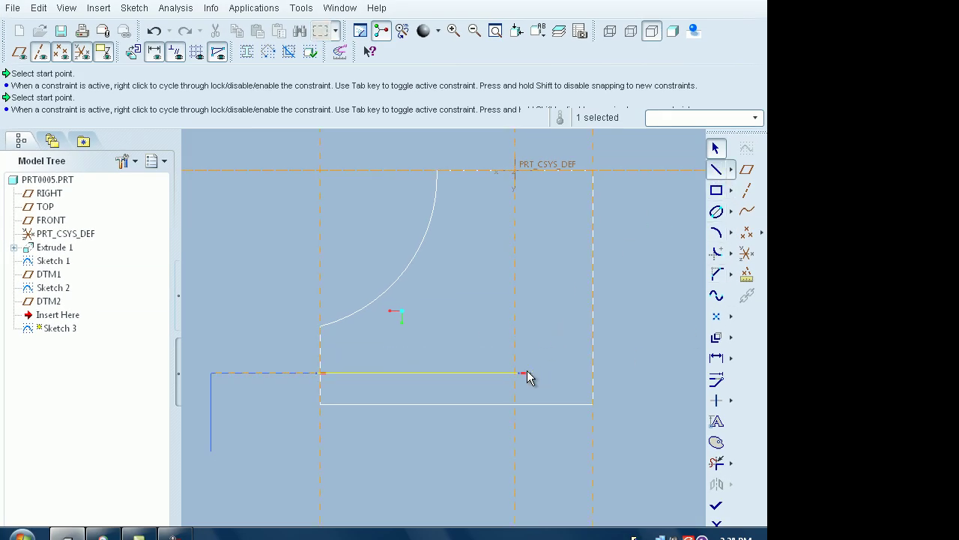
{"action": "left_click", "coordinate": [524, 184]}
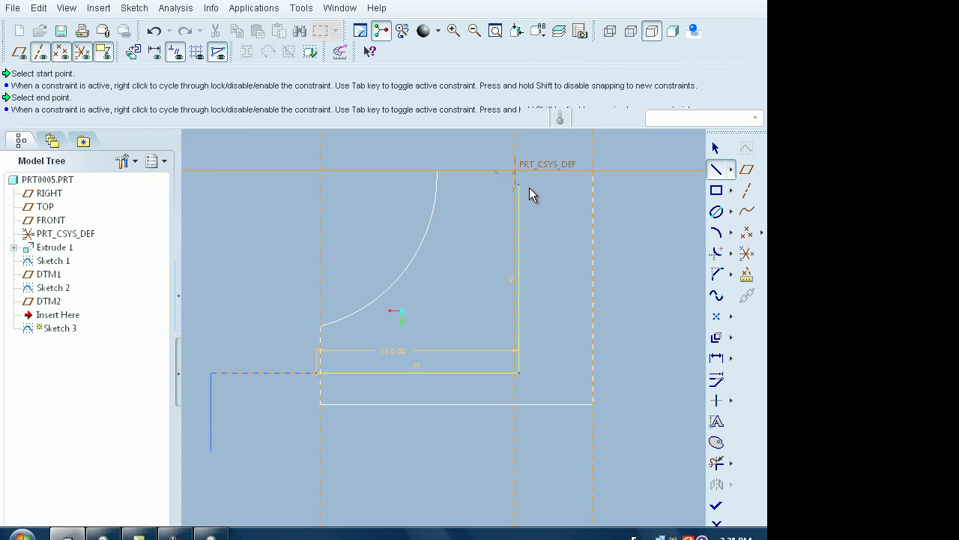
{"action": "middle_click", "coordinate": [563, 204]}
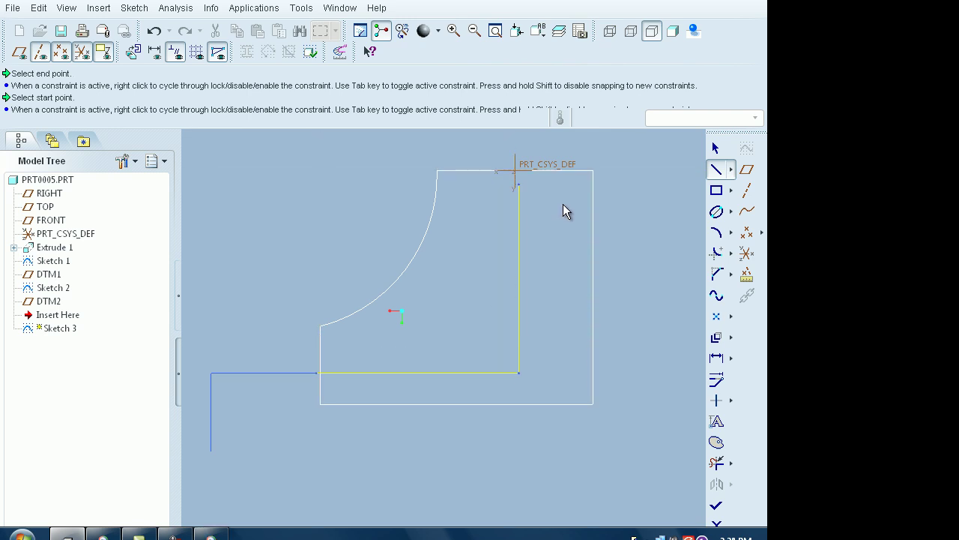
{"action": "middle_click", "coordinate": [525, 221]}
{"action": "double_click", "coordinate": [504, 306]}
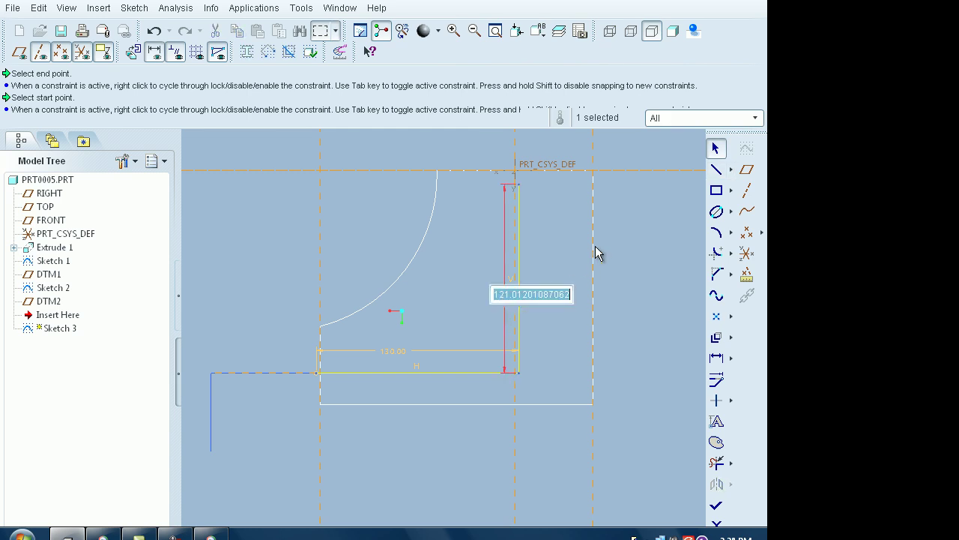
{"action": "middle_click", "coordinate": [566, 233]}
Dimension the vertical line's upper end at 10 from the plate's upper edge
{"action": "left_click", "coordinate": [717, 358]}
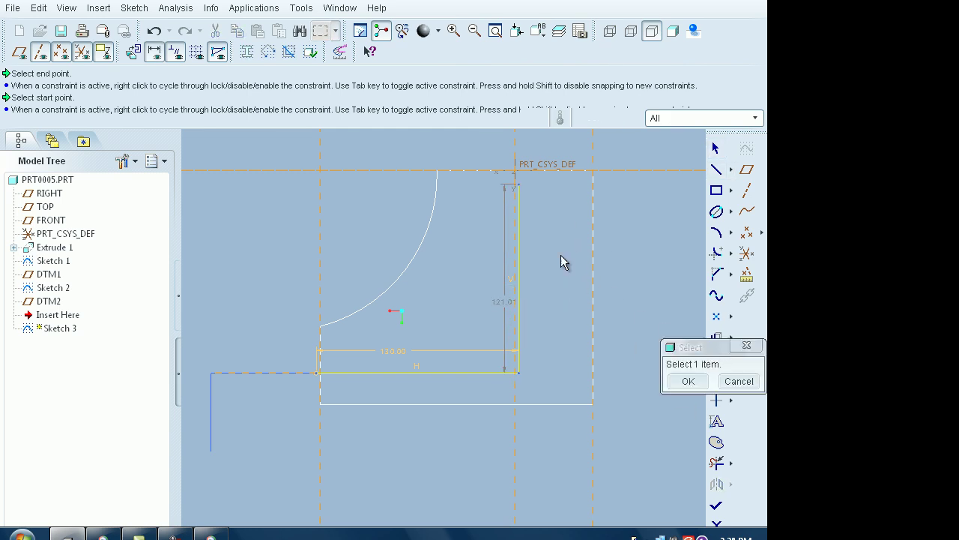
{"action": "left_click", "coordinate": [530, 172]}
{"action": "type", "text": "10"}
{"action": "key", "text": "Return"}
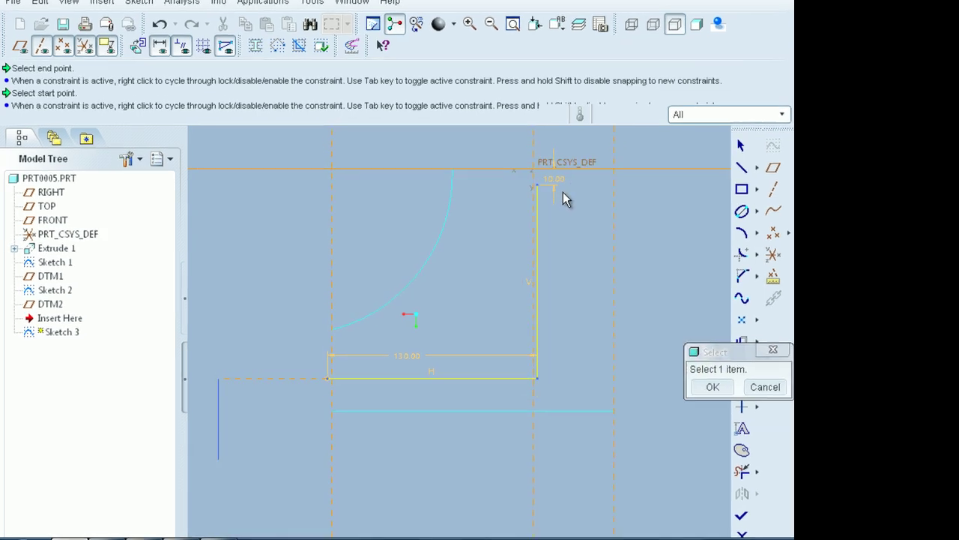
{"action": "left_click", "coordinate": [688, 381]}
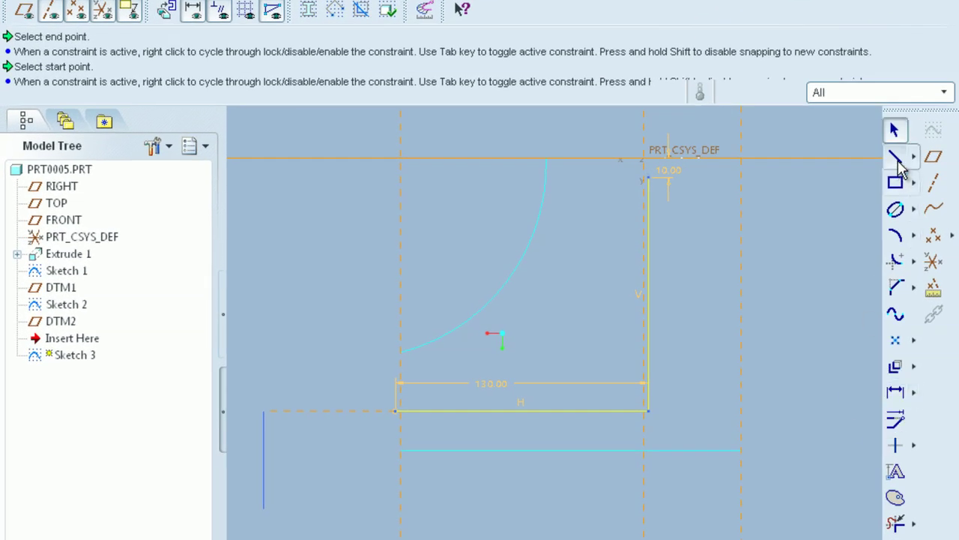
Draw a horizontal line from the vertical line's upper end to the plate's right edge
{"action": "left_click", "coordinate": [896, 157]}
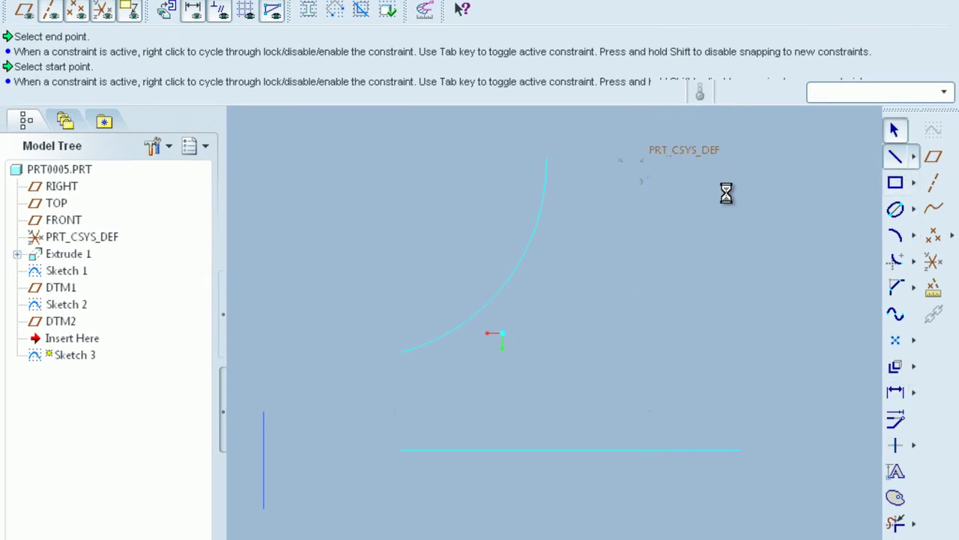
{"action": "left_click", "coordinate": [649, 178]}
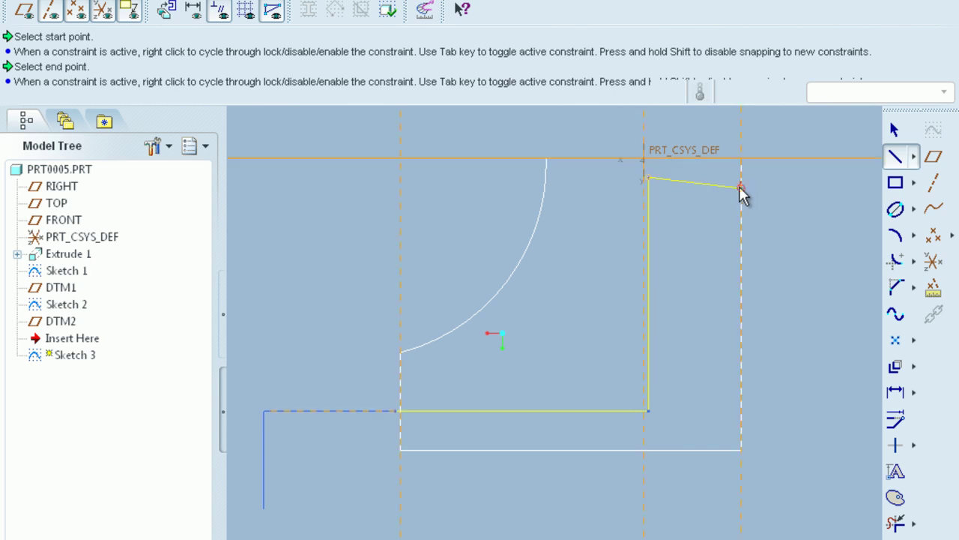
{"action": "left_click", "coordinate": [741, 178]}
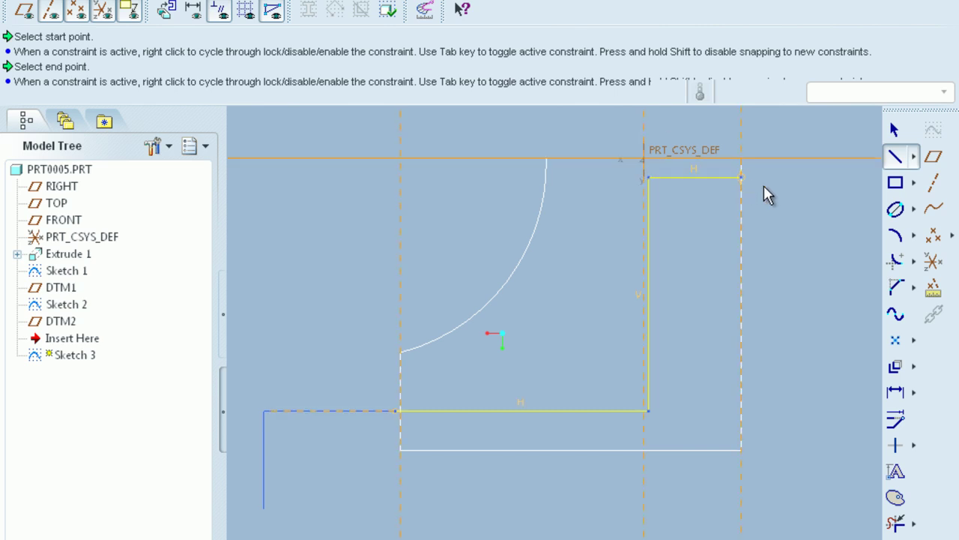
Extend the path with a short horizontal line beyond the plate's right edge and set its length to 2.5
{"action": "scroll", "coordinate": [757, 184], "scroll_direction": "down", "scroll_amount": 6}
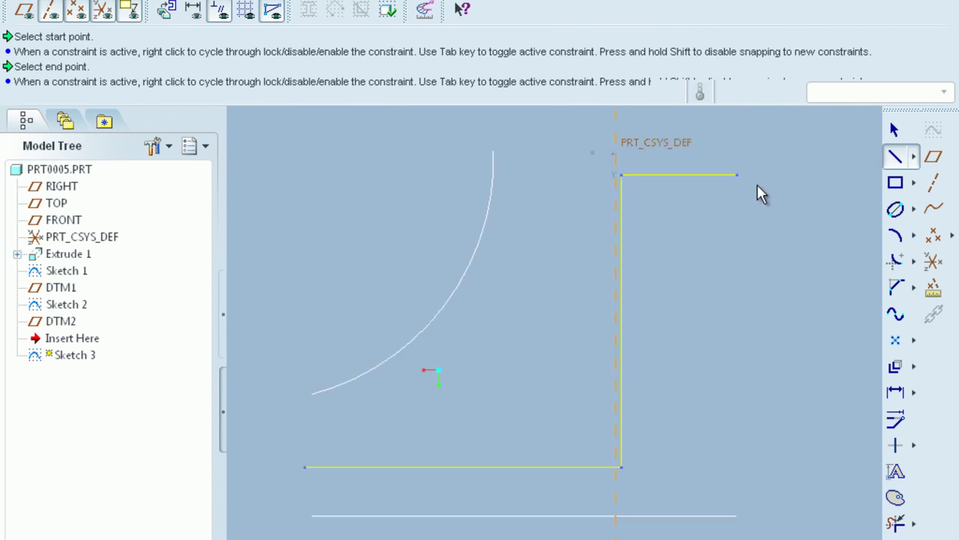
{"action": "middle_click_drag", "start_coordinate": [739, 166], "coordinate": [701, 258], "text": "shift"}
{"action": "left_click", "coordinate": [698, 253]}
{"action": "middle_click", "coordinate": [699, 276]}
{"action": "middle_click", "coordinate": [693, 223]}
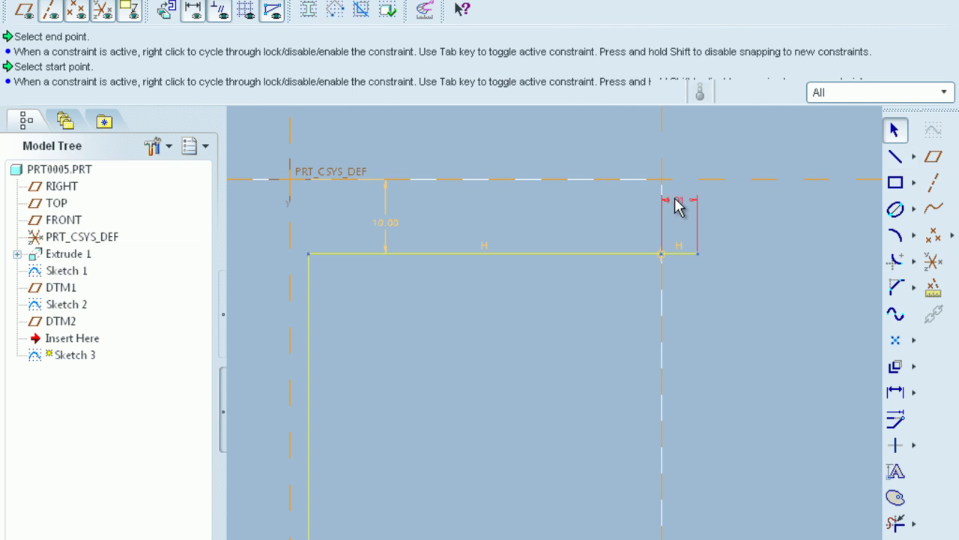
{"action": "double_click", "coordinate": [676, 201]}
{"action": "type", "text": "2.5"}
{"action": "key", "text": "Return"}
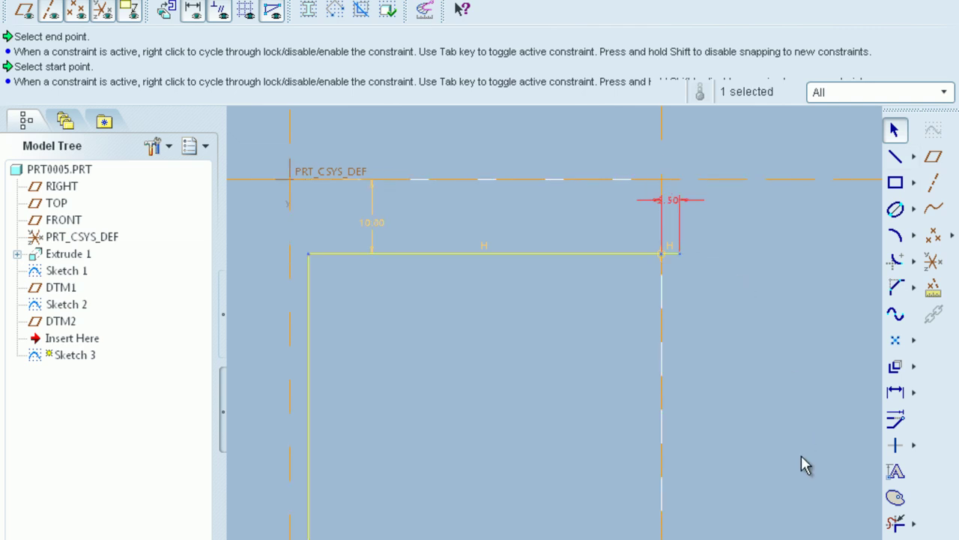
Finish the sketch and display the model shaded
{"action": "left_click", "coordinate": [895, 533]}
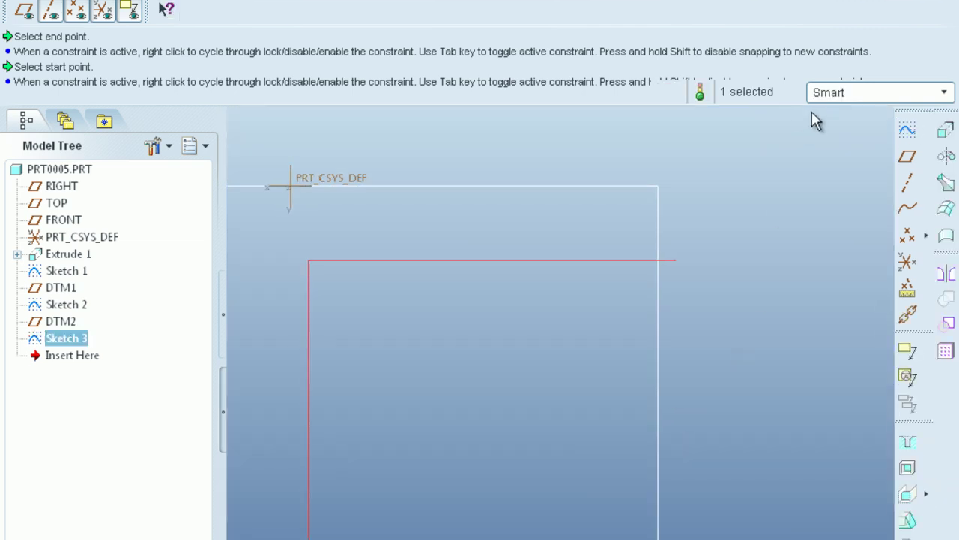
{"action": "scroll", "coordinate": [689, 358], "scroll_direction": "up", "scroll_amount": 2}
{"action": "scroll", "coordinate": [687, 378], "scroll_direction": "up", "scroll_amount": 3}
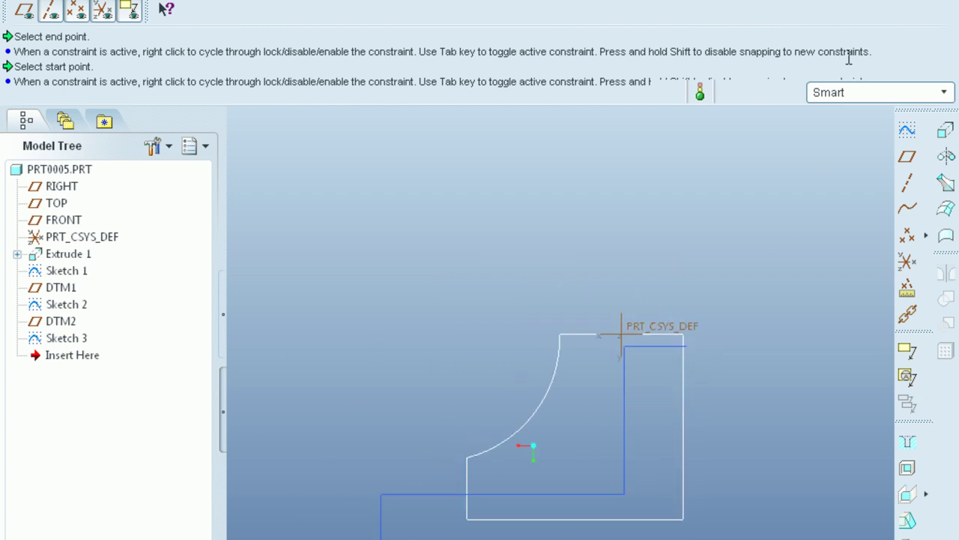
{"action": "middle_click_drag", "start_coordinate": [786, 428], "coordinate": [789, 336]}
{"action": "left_click", "coordinate": [886, 1]}
Create a datum plane referencing the plate's side where the last sketched path ends
{"action": "scroll", "coordinate": [559, 498], "scroll_direction": "down", "scroll_amount": 4}
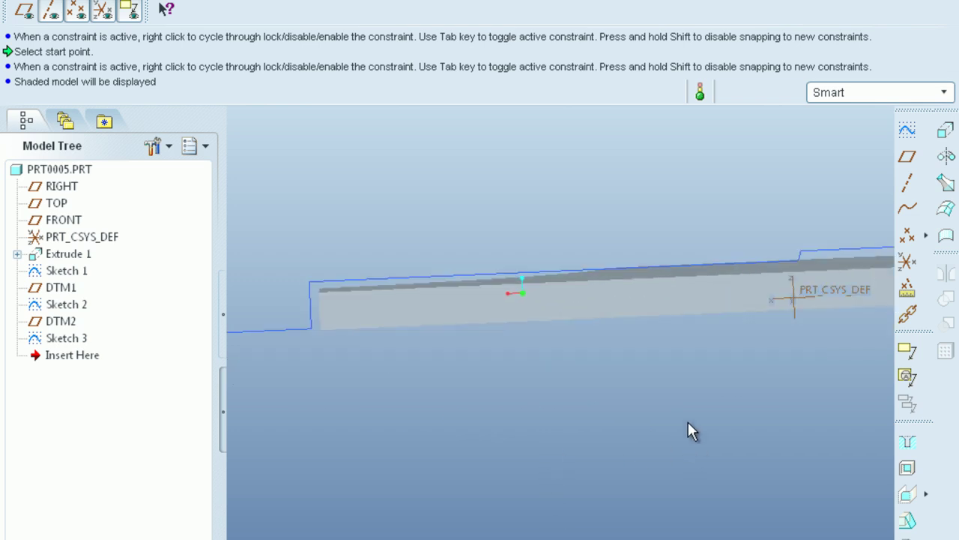
{"action": "mouse_move", "coordinate": [688, 422]}
{"action": "middle_mouse_down"}
{"action": "mouse_move", "coordinate": [679, 413]}
{"action": "mouse_move", "coordinate": [642, 422]}
{"action": "middle_mouse_up"}
{"action": "scroll", "coordinate": [639, 424], "scroll_direction": "up", "scroll_amount": 3}
{"action": "mouse_move", "coordinate": [611, 455]}
{"action": "middle_mouse_down"}
{"action": "mouse_move", "coordinate": [667, 471]}
{"action": "mouse_move", "coordinate": [608, 464]}
{"action": "middle_mouse_up"}
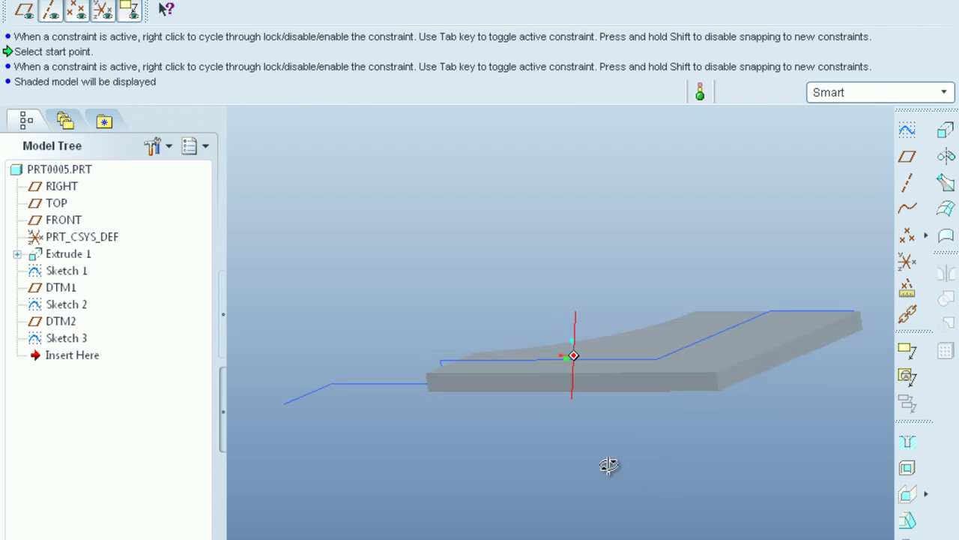
{"action": "left_click", "coordinate": [907, 156]}
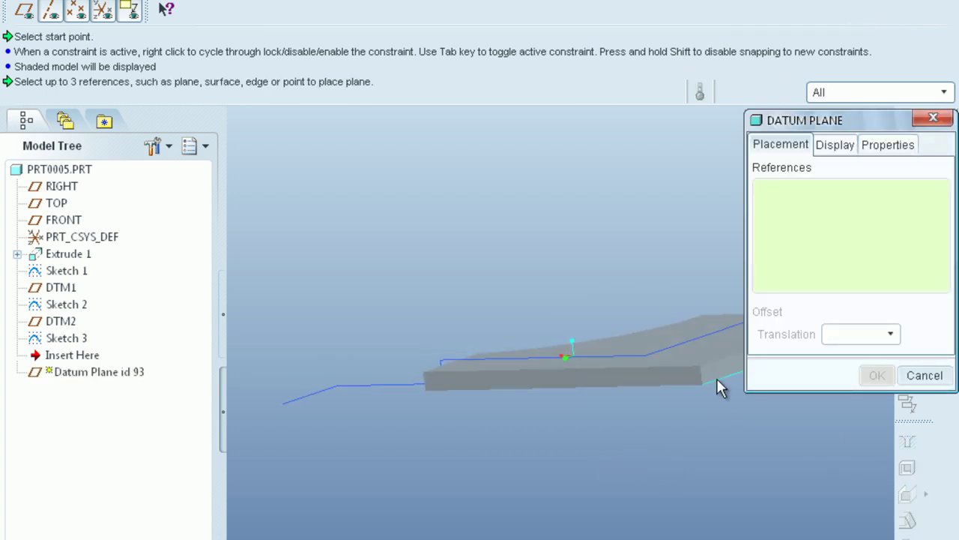
{"action": "left_click", "coordinate": [714, 378]}
{"action": "scroll", "coordinate": [658, 459], "scroll_direction": "up", "scroll_amount": 2}
{"action": "left_click", "coordinate": [875, 375]}
Hide the datum points and coordinate systems
{"action": "middle_click_drag", "start_coordinate": [742, 472], "coordinate": [495, 336]}
{"action": "left_click", "coordinate": [81, 14]}
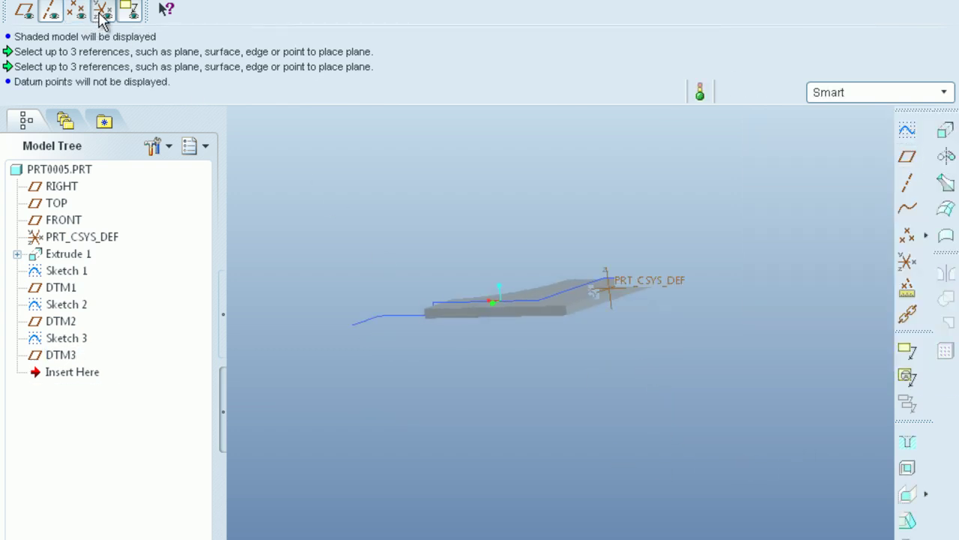
{"action": "left_click", "coordinate": [102, 10]}
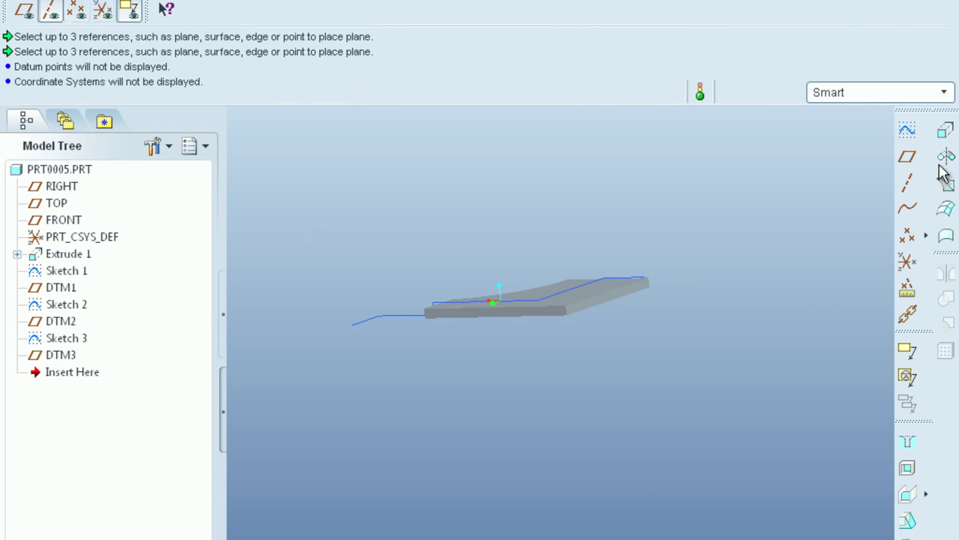
Start a new sketch on datum plane DTM3 with the default orientation
{"action": "left_click", "coordinate": [907, 130]}
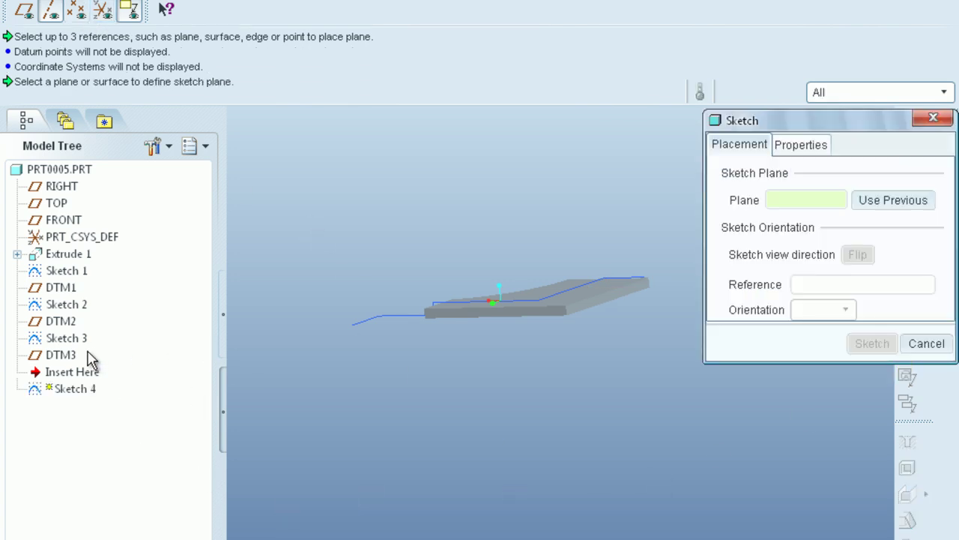
{"action": "left_click", "coordinate": [82, 353]}
{"action": "left_click", "coordinate": [857, 344]}
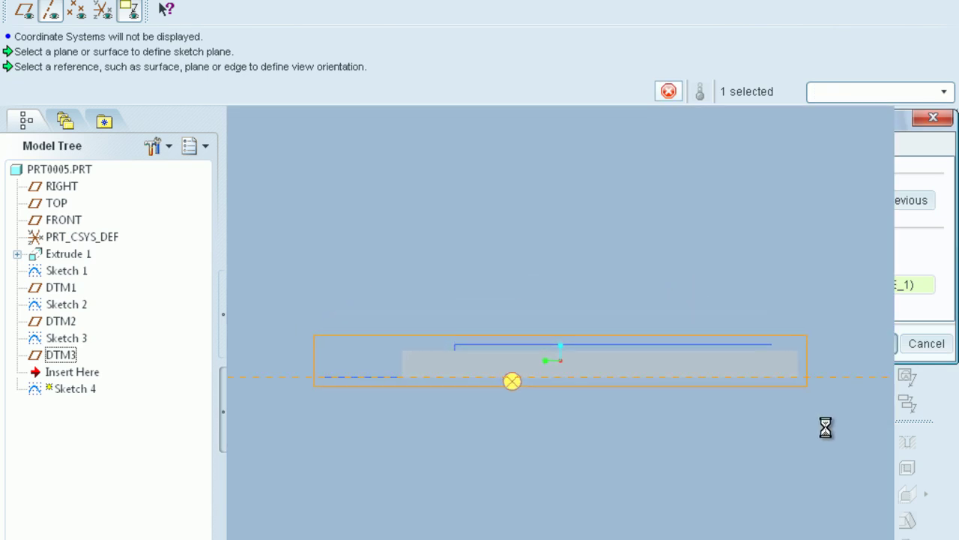
{"action": "scroll", "coordinate": [689, 274], "scroll_direction": "down", "scroll_amount": 1}
{"action": "scroll", "coordinate": [530, 276], "scroll_direction": "down", "scroll_amount": 1}
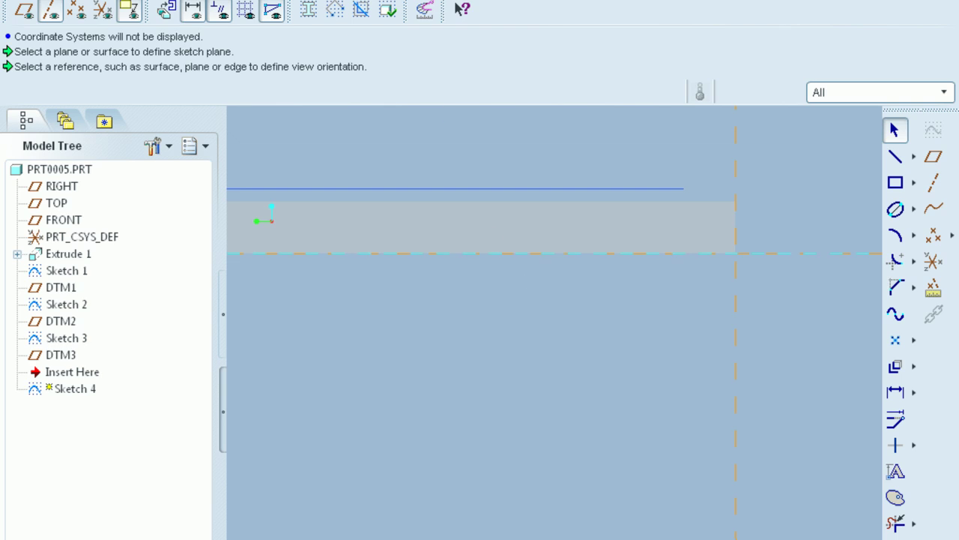
Add the Sketch 3 line above the plate as a sketch reference
{"action": "left_click", "coordinate": [187, 1]}
{"action": "left_click", "coordinate": [186, 6]}
{"action": "left_click", "coordinate": [574, 189]}
{"action": "left_click", "coordinate": [731, 225]}
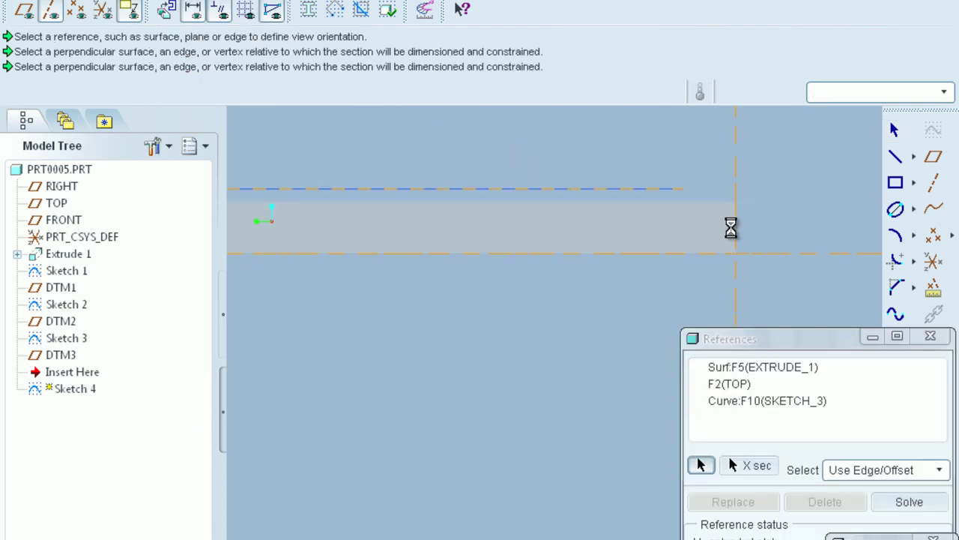
{"action": "middle_click", "coordinate": [861, 253]}
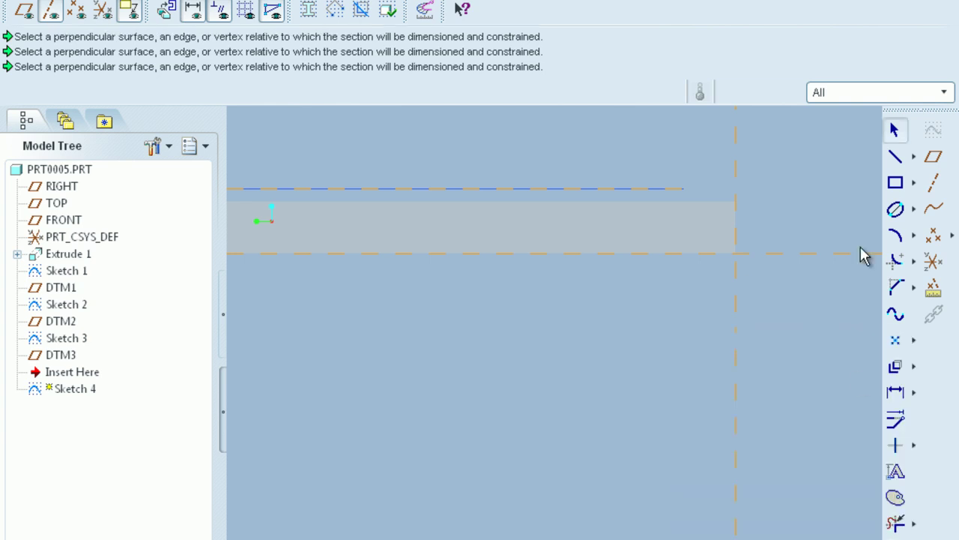
Draw vertical lines from the Sketch 3 line's end down to the plate's lower edge and slightly beyond it
{"action": "left_click", "coordinate": [897, 156]}
{"action": "left_click", "coordinate": [684, 190]}
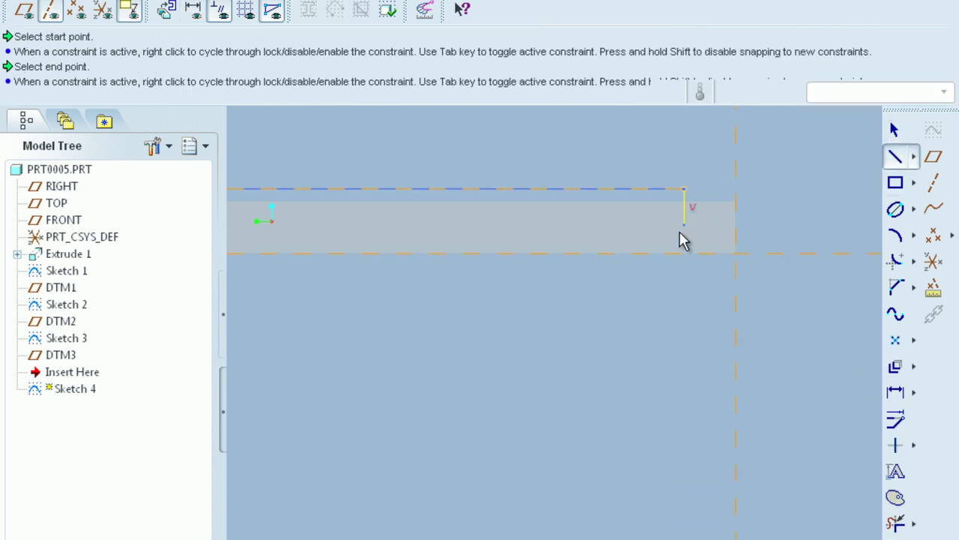
{"action": "scroll", "coordinate": [685, 274], "scroll_direction": "up", "scroll_amount": 2}
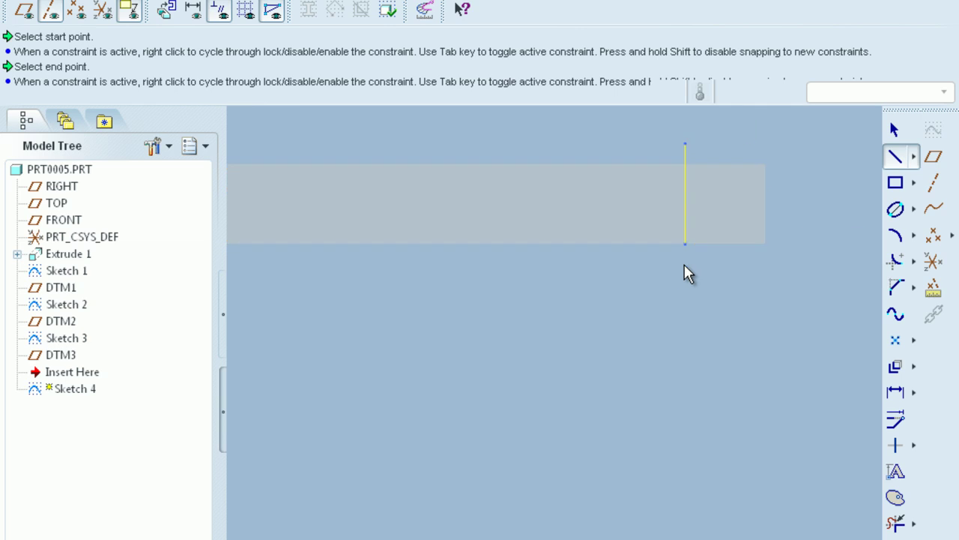
{"action": "left_click", "coordinate": [644, 271]}
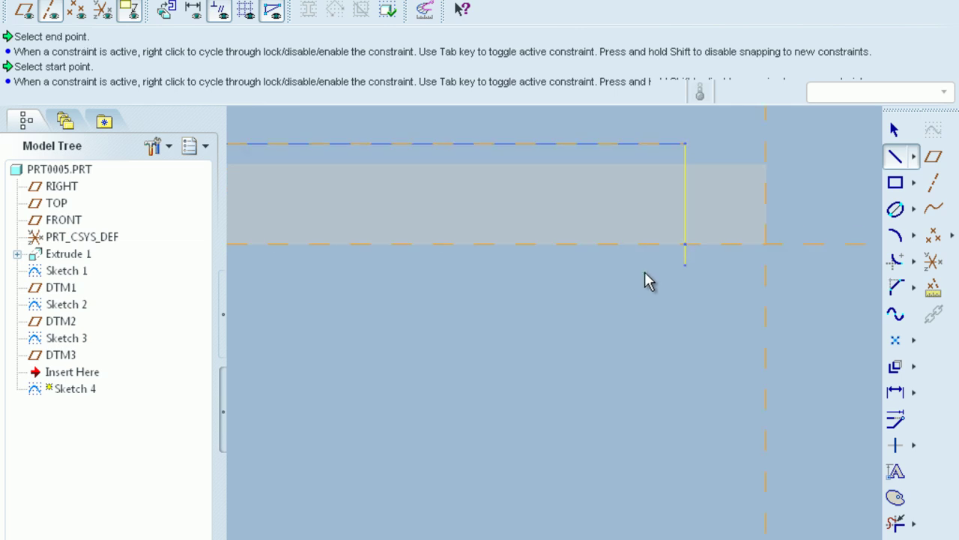
Set the length of the vertical line below the plate's lower edge to 2.5 and finish the sketch
{"action": "middle_click", "coordinate": [693, 268]}
{"action": "double_click", "coordinate": [690, 255]}
{"action": "type", "text": "2"}
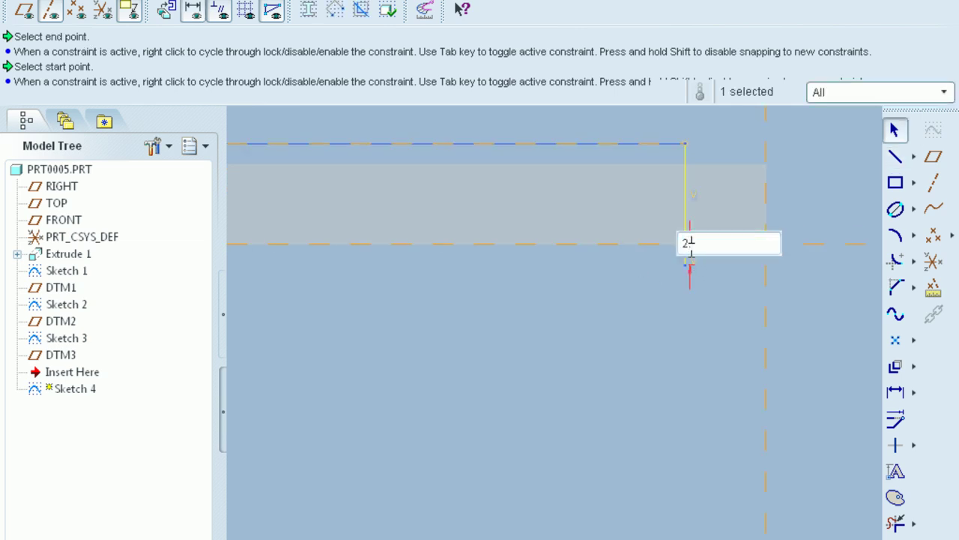
{"action": "key", "text": "Return"}
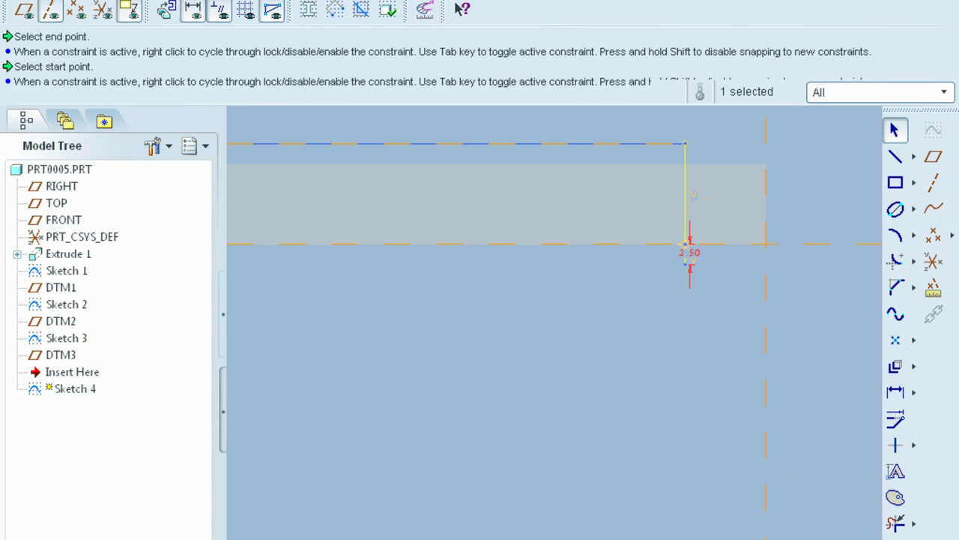
{"action": "left_click", "coordinate": [895, 537]}
Create a datum plane offset 2.50 outward from the plate's underside
{"action": "middle_click_drag", "start_coordinate": [471, 190], "coordinate": [552, 265]}
{"action": "middle_click_drag", "start_coordinate": [750, 363], "coordinate": [785, 307]}
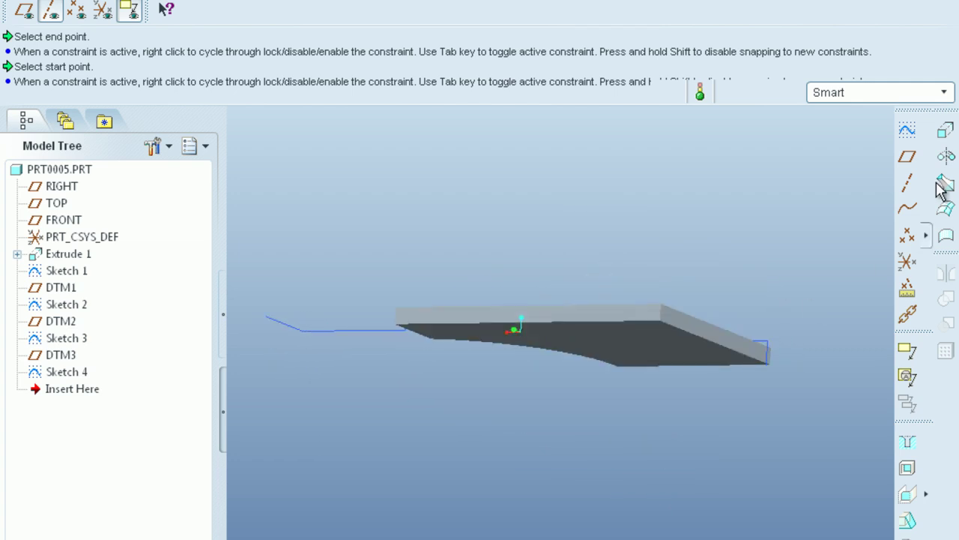
{"action": "left_click", "coordinate": [907, 156]}
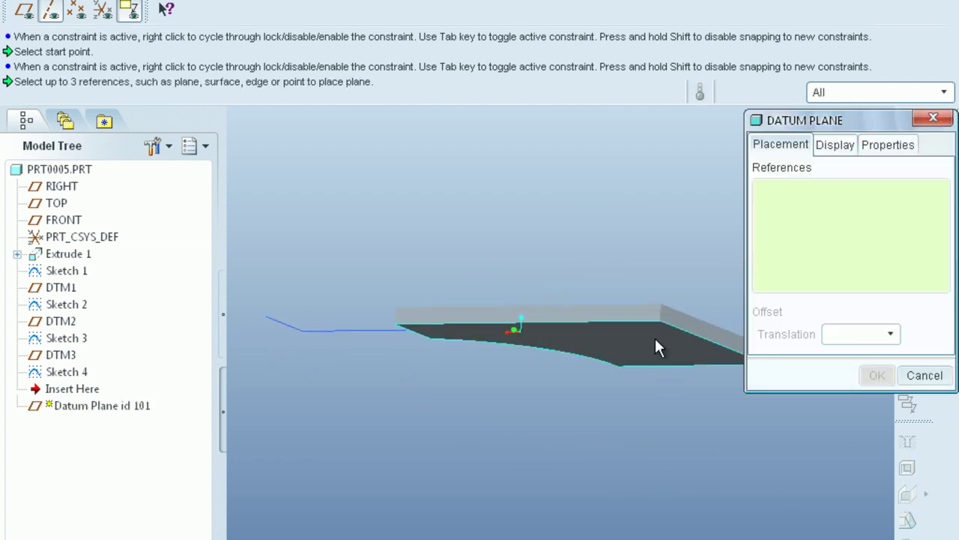
{"action": "left_click", "coordinate": [654, 347]}
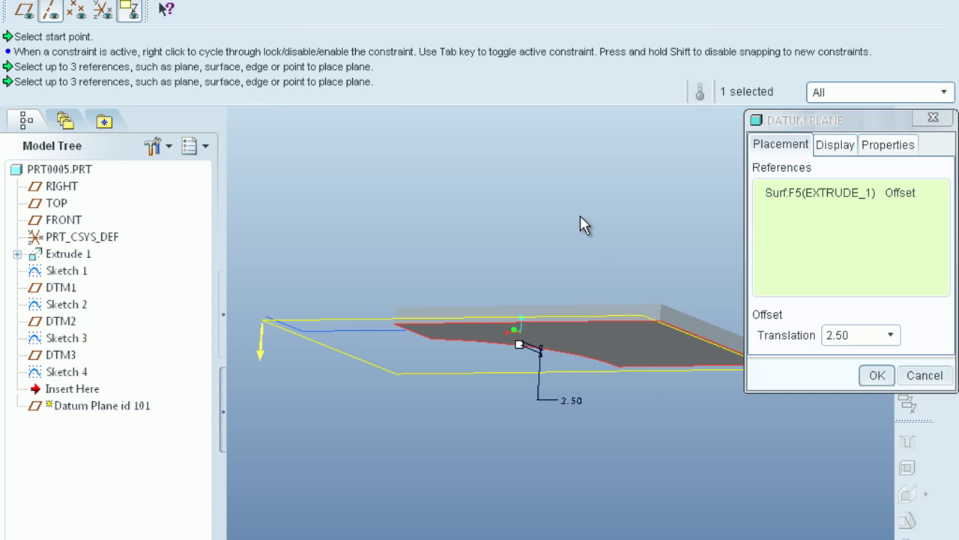
{"action": "middle_click_drag", "start_coordinate": [594, 213], "coordinate": [682, 285]}
{"action": "left_click", "coordinate": [877, 376]}
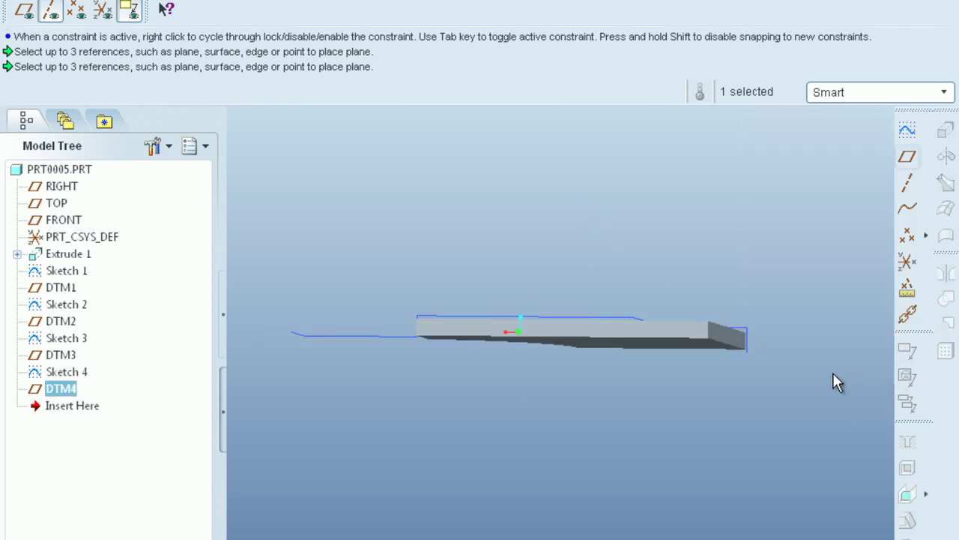
Start a new sketch on datum plane DTM4 with the RIGHT plane as the Left orientation reference
{"action": "middle_click_drag", "start_coordinate": [748, 248], "coordinate": [737, 297]}
{"action": "left_click", "coordinate": [908, 131]}
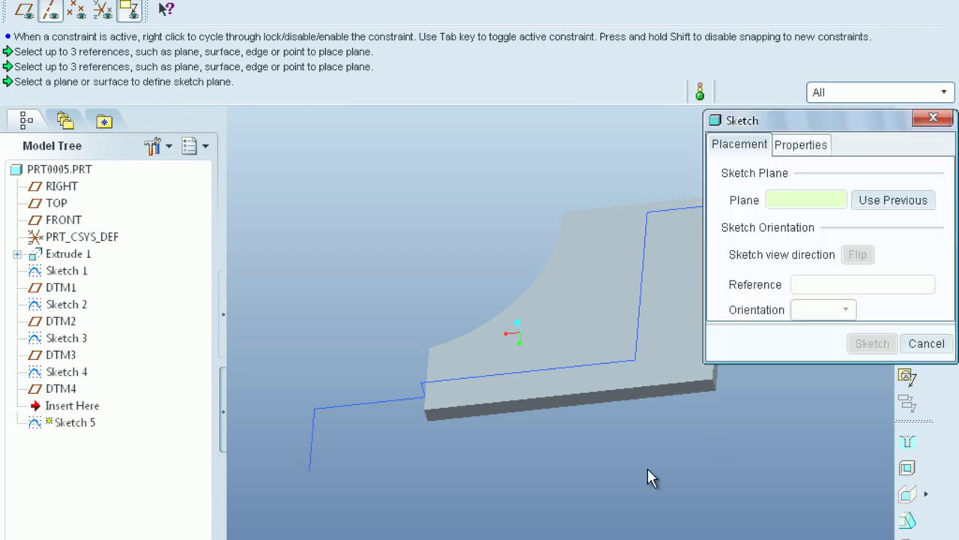
{"action": "left_click", "coordinate": [63, 389]}
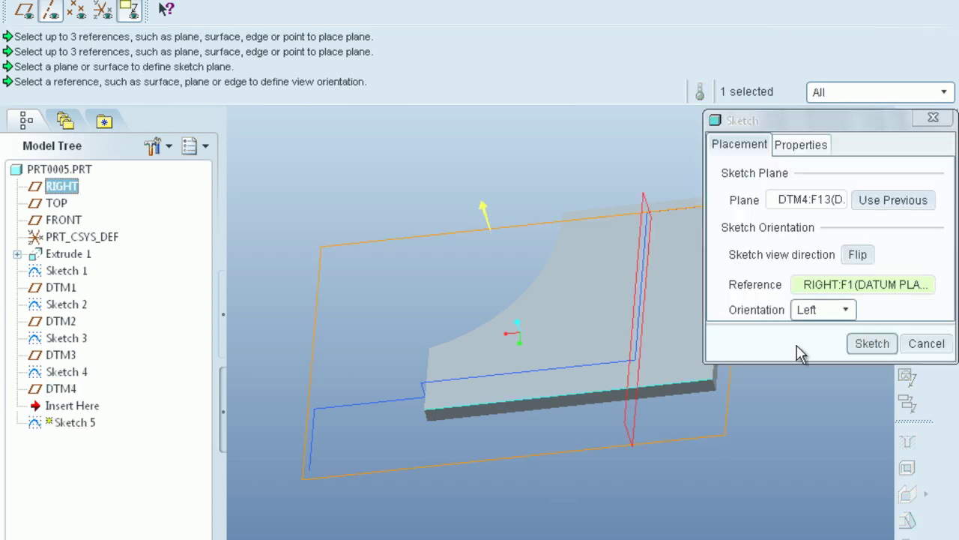
{"action": "left_click", "coordinate": [868, 349]}
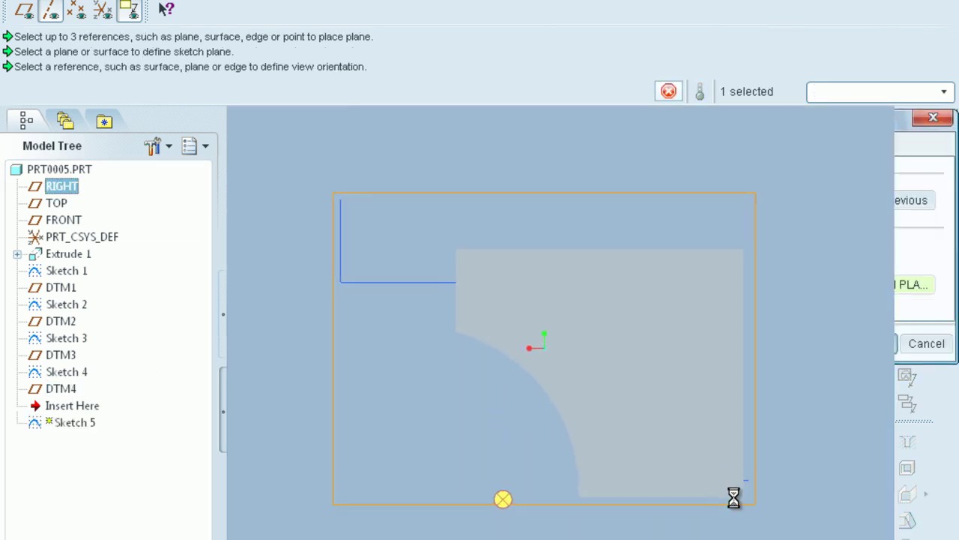
Add the end point of the Sketch 4 line beside the plate's corner as a sketch reference
{"action": "middle_click_drag", "start_coordinate": [533, 320], "coordinate": [462, 247], "text": "shift"}
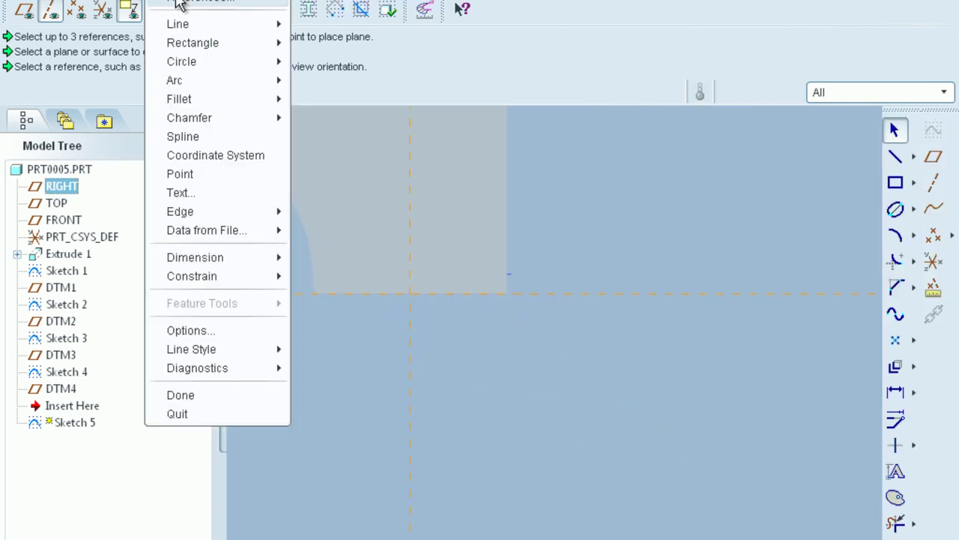
{"action": "left_click", "coordinate": [514, 285]}
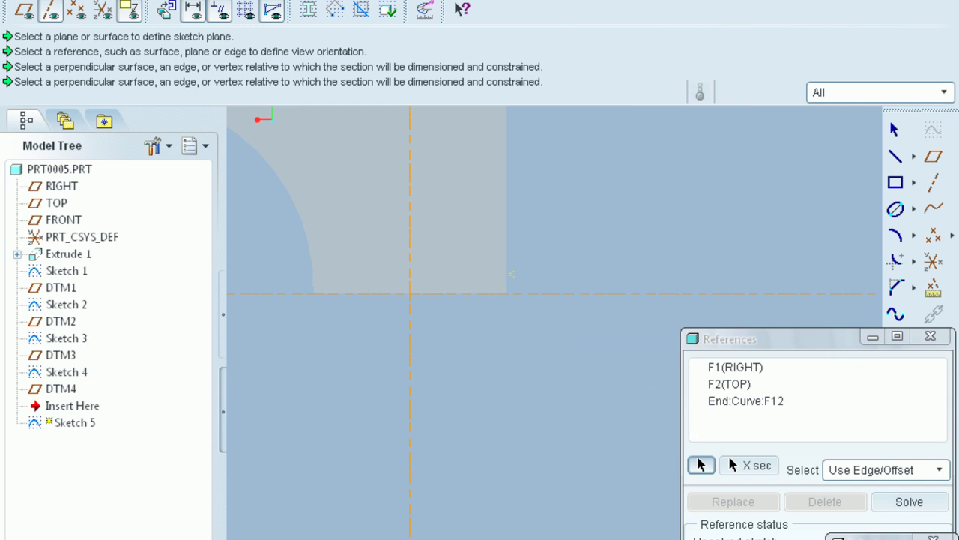
{"action": "left_click", "coordinate": [892, 535]}
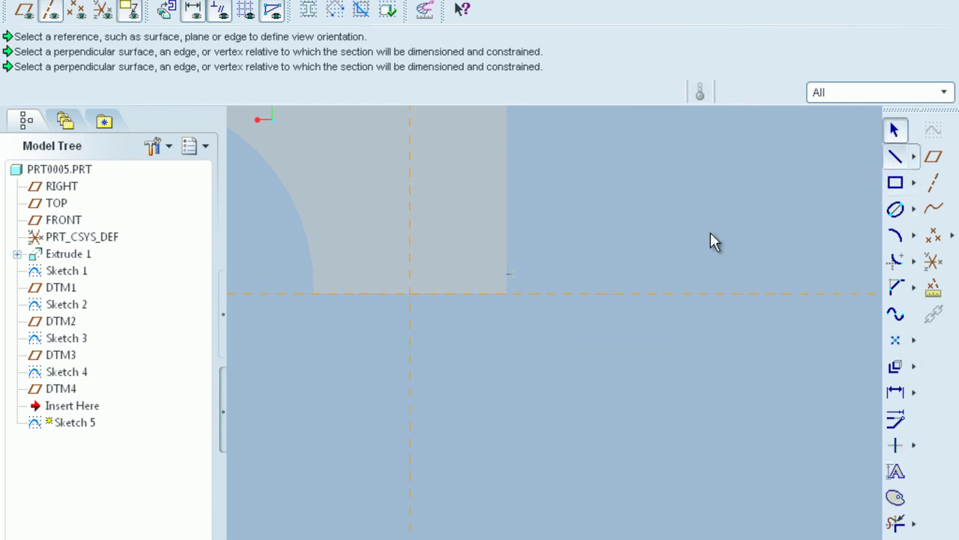
Draw a horizontal line about 36 long outward from the Sketch 4 end point, followed by a vertical line about 32 long alongside the plate
{"action": "scroll", "coordinate": [532, 285], "scroll_direction": "up", "scroll_amount": 2}
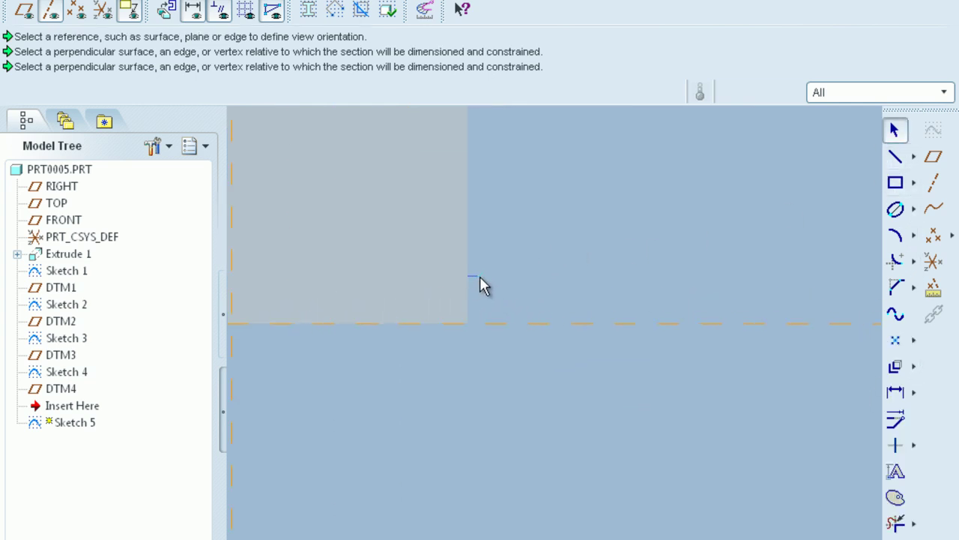
{"action": "left_click", "coordinate": [895, 156]}
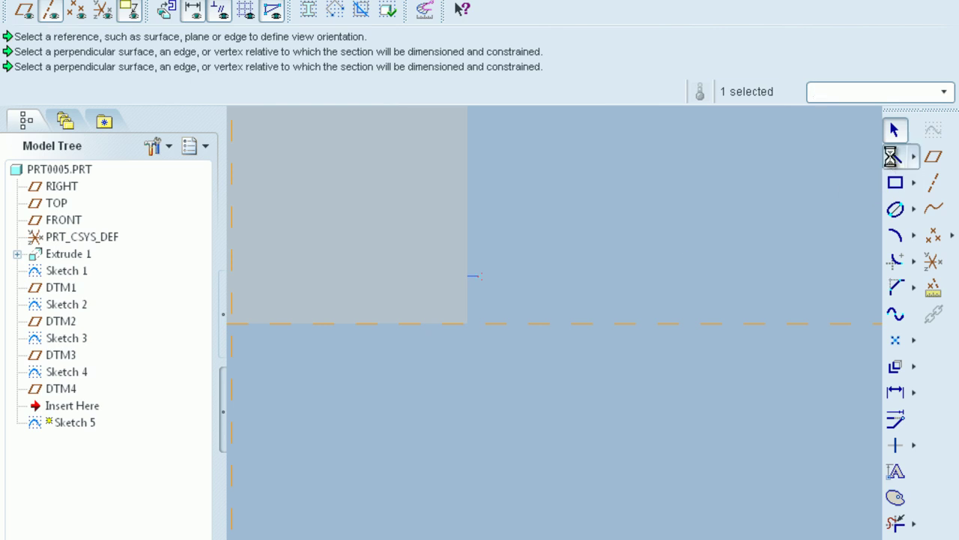
{"action": "left_click", "coordinate": [480, 276]}
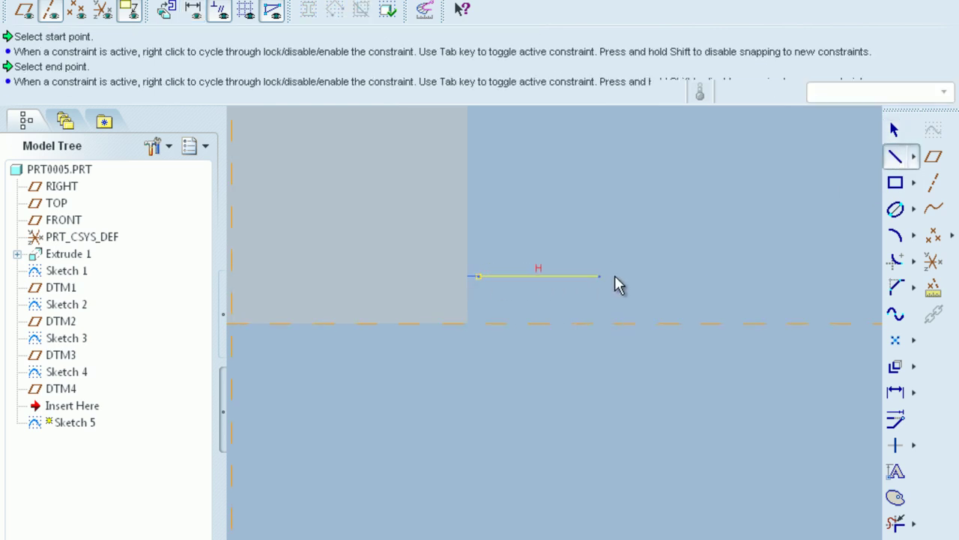
{"action": "left_click", "coordinate": [650, 276]}
{"action": "scroll", "coordinate": [651, 247], "scroll_direction": "down", "scroll_amount": 2}
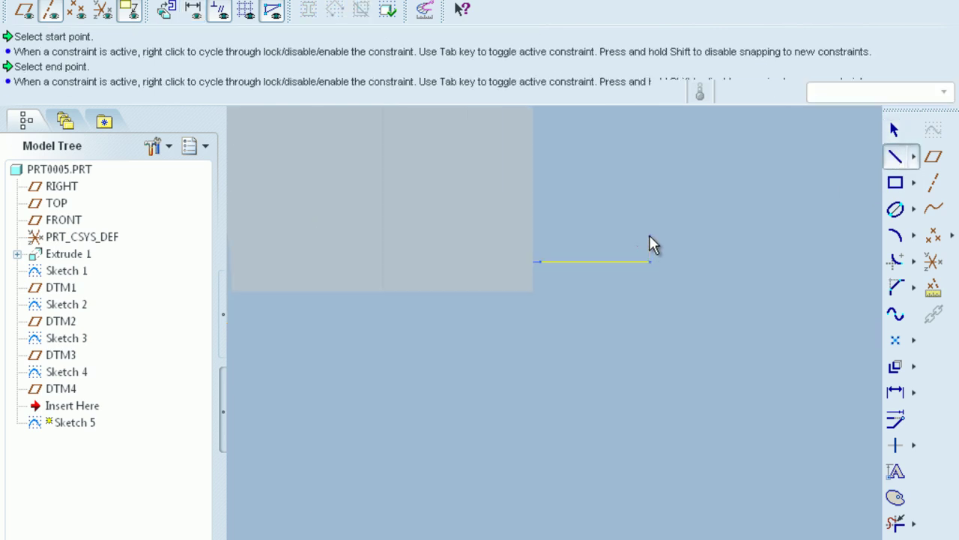
{"action": "left_click", "coordinate": [649, 177]}
{"action": "middle_click", "coordinate": [731, 224]}
{"action": "middle_click", "coordinate": [734, 247]}
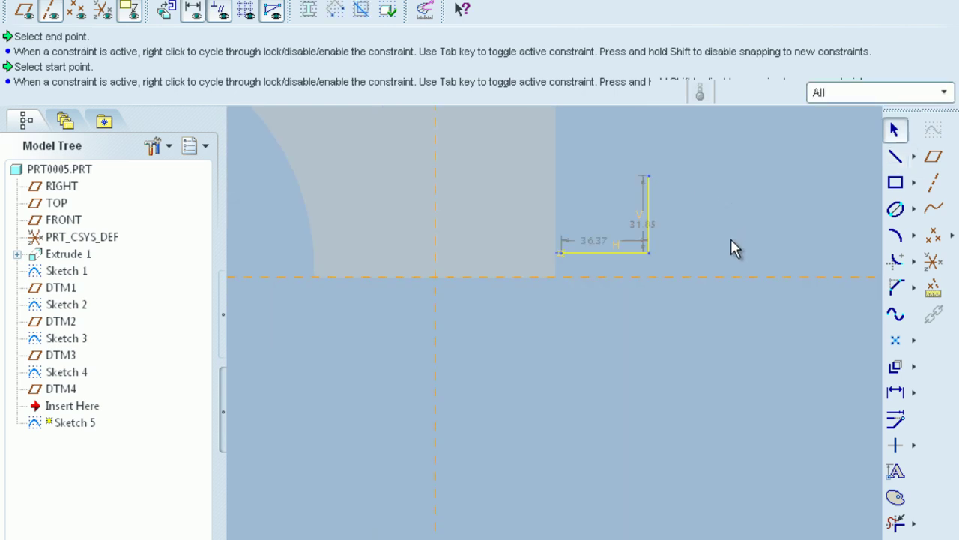
Set the horizontal line's length to 35 and the vertical line's length to 40, and finish the sketch
{"action": "double_click", "coordinate": [585, 240]}
{"action": "type", "text": "36"}
{"action": "key", "text": "Return"}
{"action": "double_click", "coordinate": [644, 229]}
{"action": "type", "text": "40"}
{"action": "key", "text": "Return"}
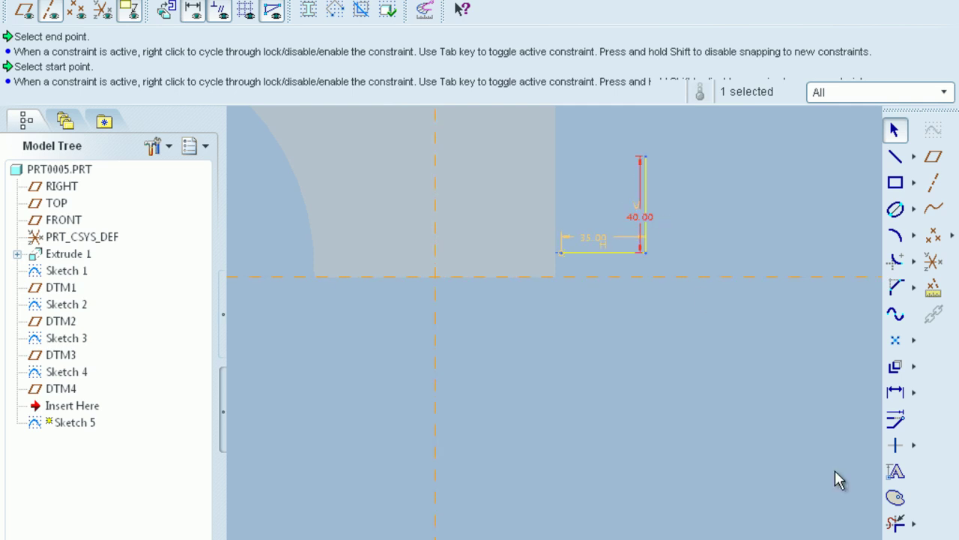
{"action": "left_click", "coordinate": [896, 535]}
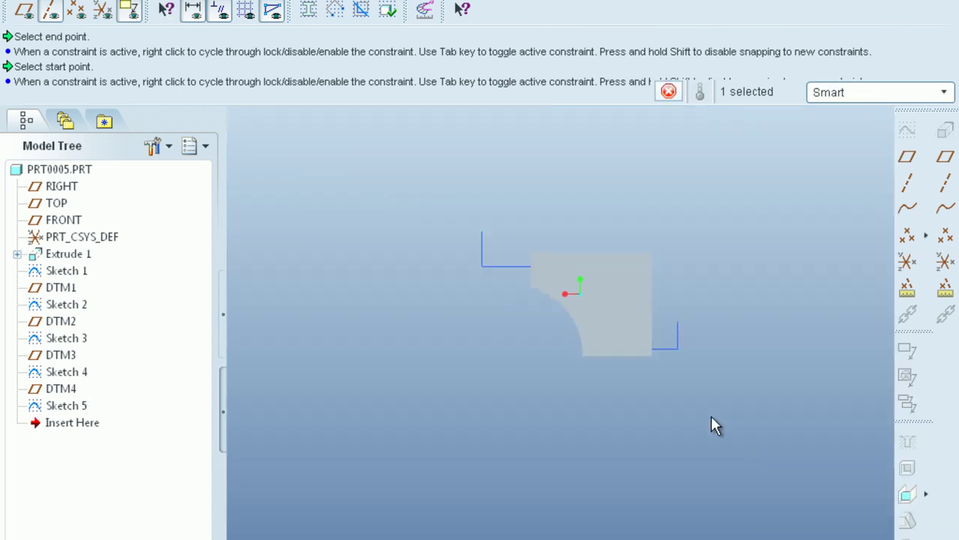
Hide the annotations and the datum axes
{"action": "mouse_move", "coordinate": [681, 279]}
{"action": "middle_mouse_down"}
{"action": "mouse_move", "coordinate": [670, 407]}
{"action": "mouse_move", "coordinate": [641, 380]}
{"action": "middle_mouse_up"}
{"action": "scroll", "coordinate": [641, 378], "scroll_direction": "down", "scroll_amount": 5}
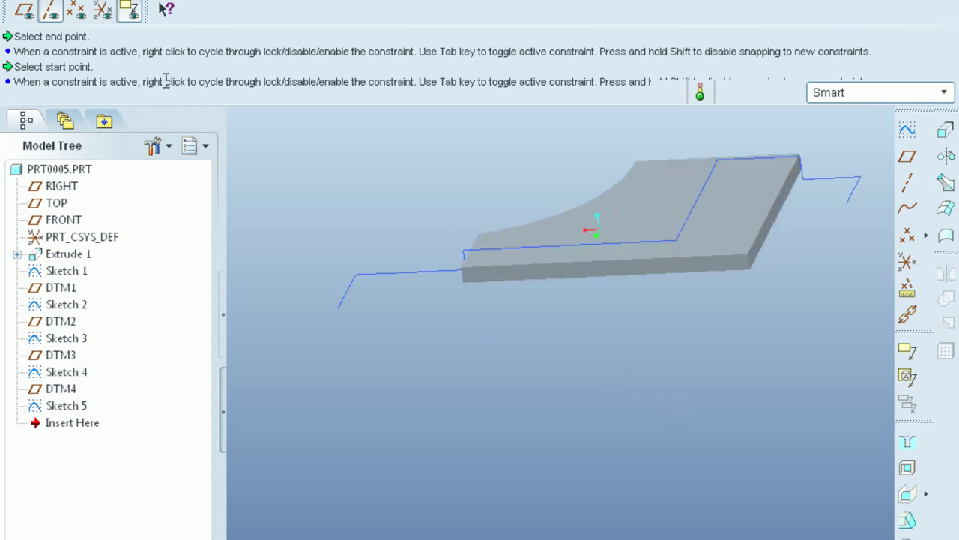
{"action": "left_click", "coordinate": [132, 10]}
{"action": "left_click", "coordinate": [53, 20]}
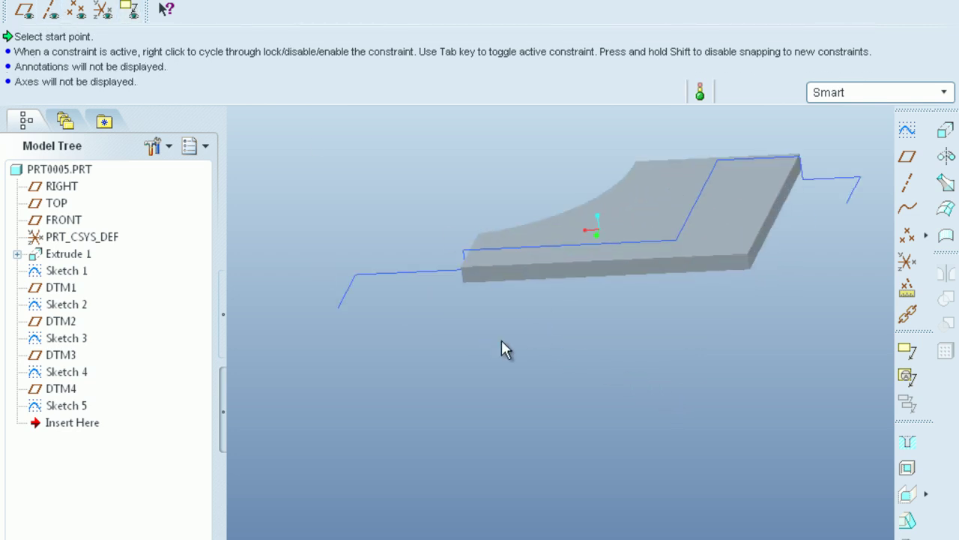
{"action": "middle_click_drag", "start_coordinate": [567, 358], "coordinate": [534, 428]}
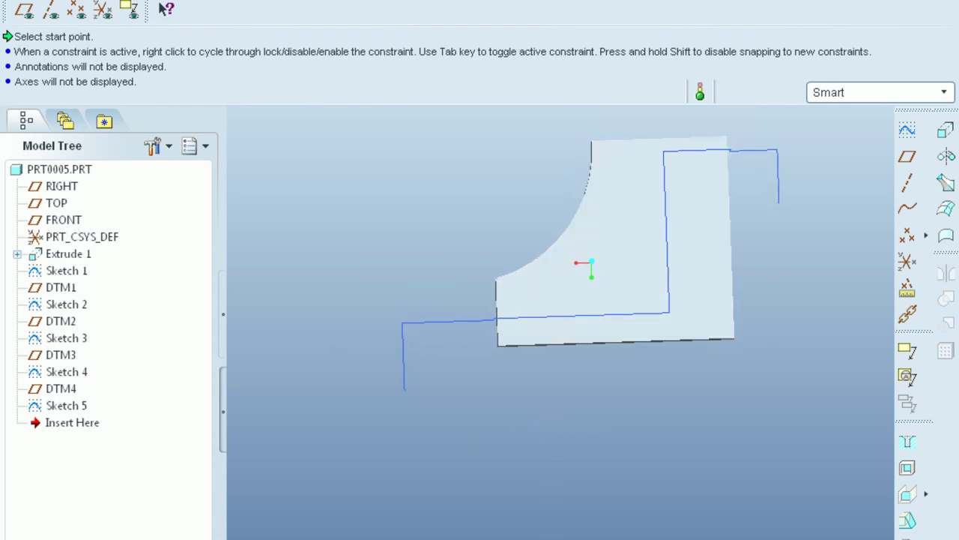
Start a hollow, constant-radius pipe feature with geometry, an outside diameter of 5 and a wall thickness of 1
{"action": "key", "text": "alt+i"}
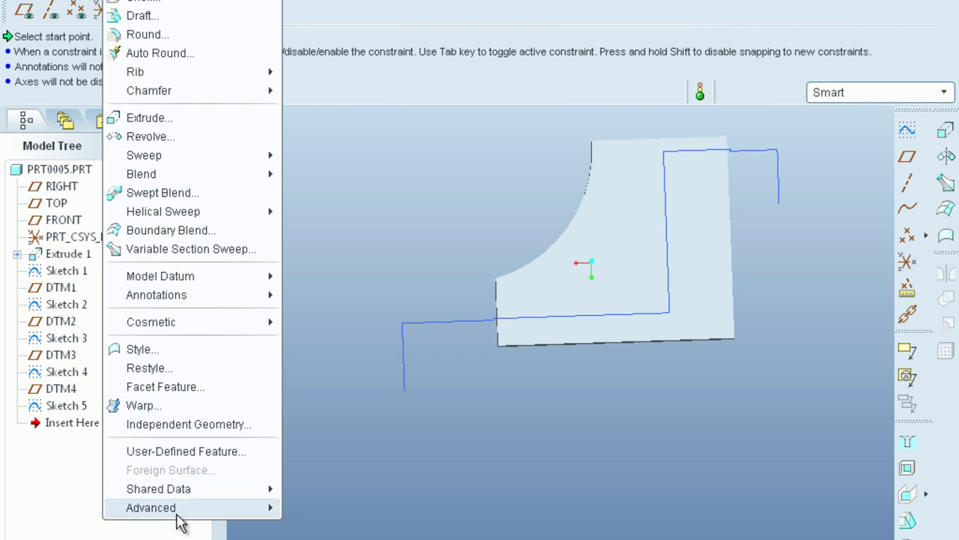
{"action": "mouse_move", "coordinate": [237, 515]}
{"action": "left_click", "coordinate": [309, 489]}
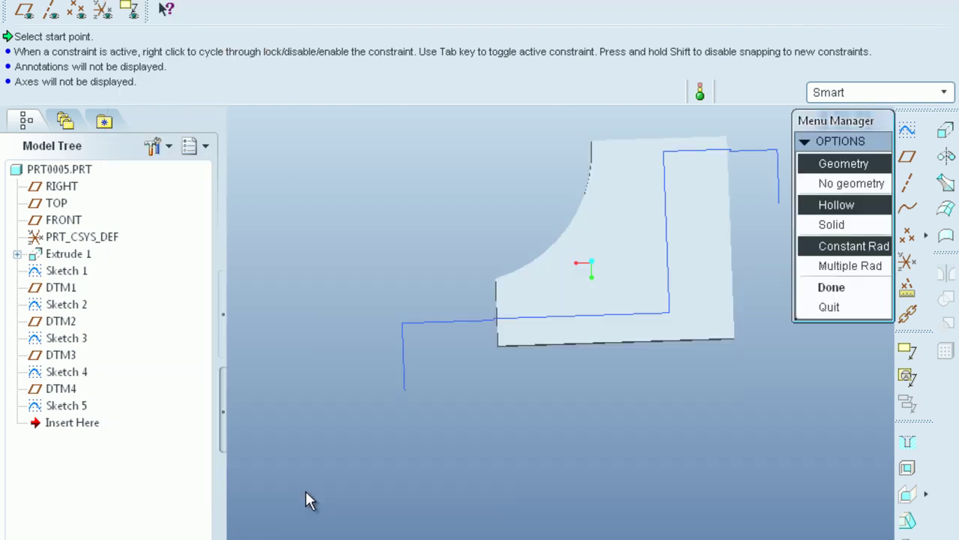
{"action": "left_click", "coordinate": [845, 209]}
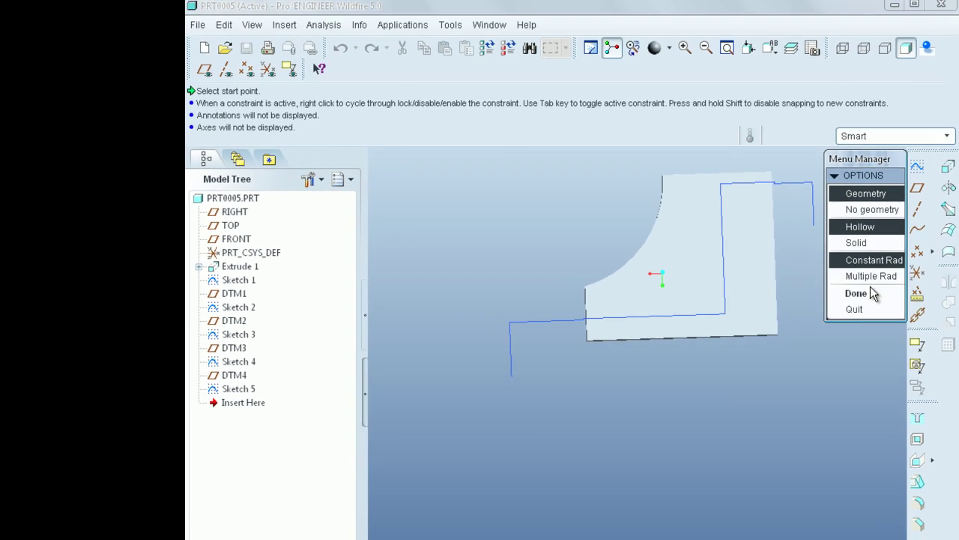
{"action": "left_click", "coordinate": [862, 294]}
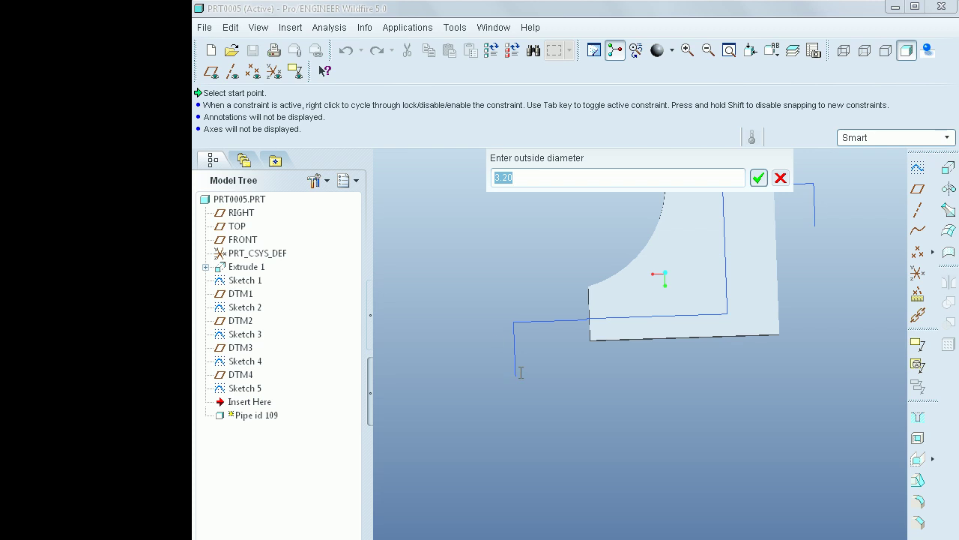
{"action": "key", "text": "Return"}
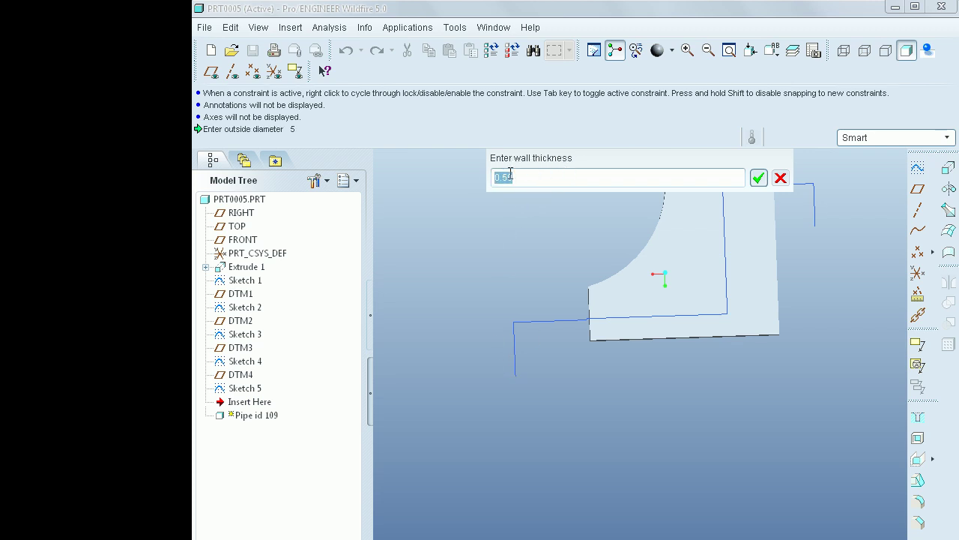
{"action": "left_click", "coordinate": [758, 177]}
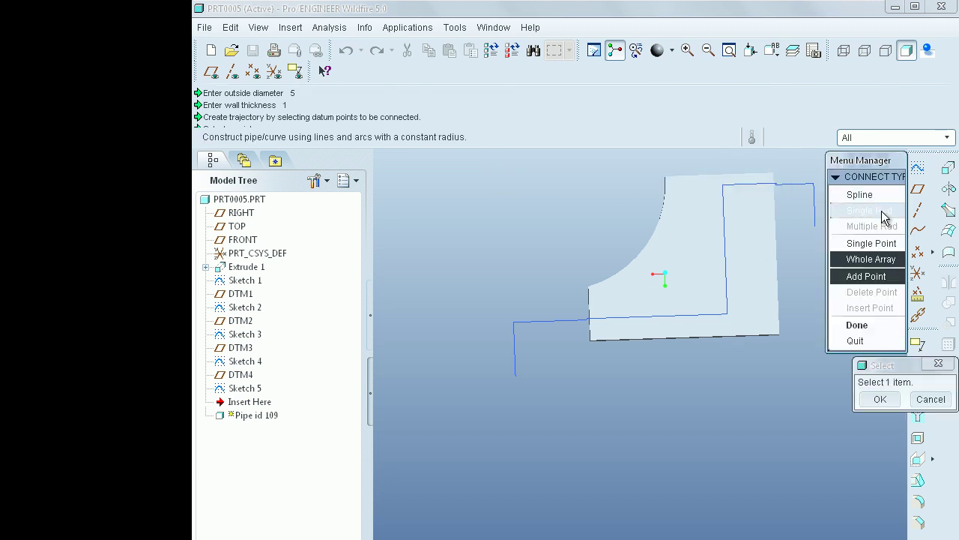
Select the free end of the Sketch 1 path and its first corner as single-radius pipe trajectory points
{"action": "scroll", "coordinate": [768, 372], "scroll_direction": "down", "scroll_amount": 2}
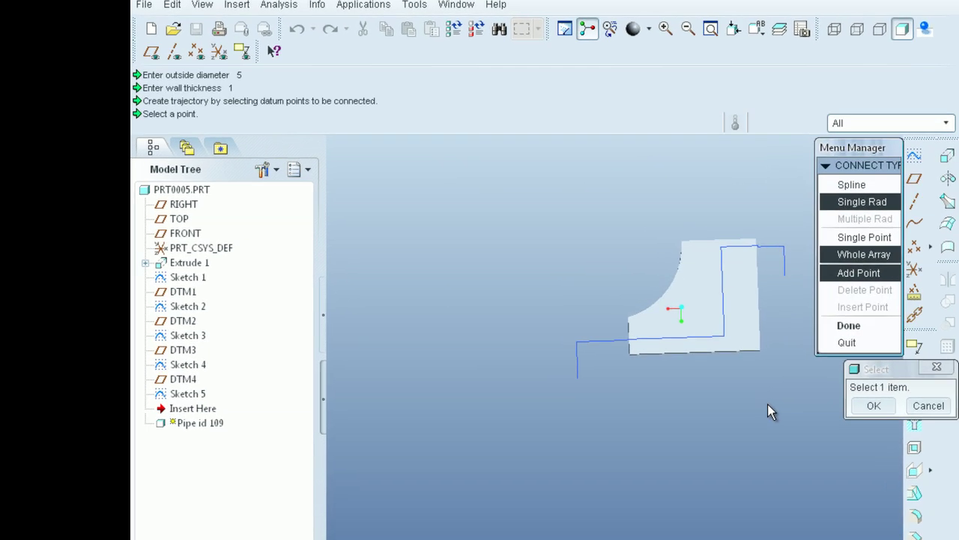
{"action": "middle_click_drag", "start_coordinate": [768, 404], "coordinate": [602, 353], "text": "shift"}
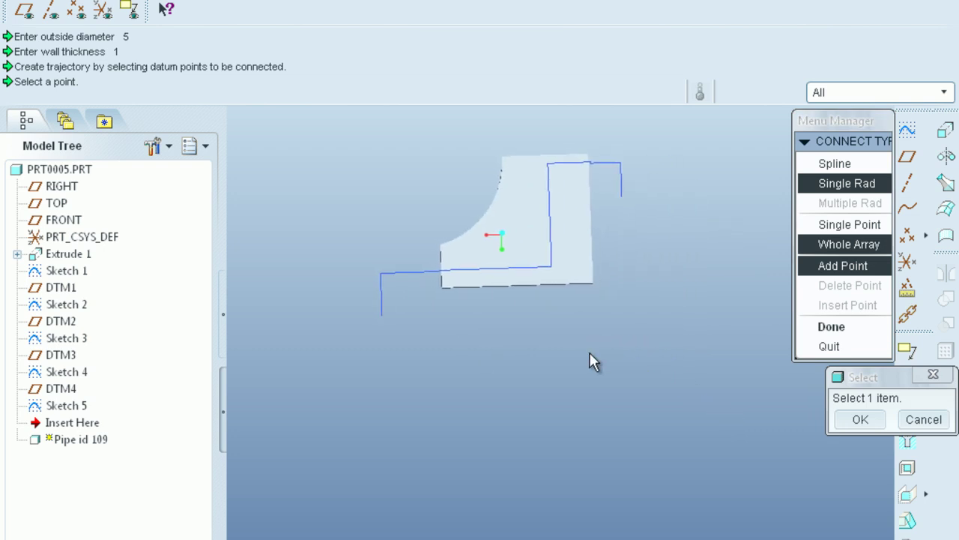
{"action": "scroll", "coordinate": [390, 348], "scroll_direction": "up", "scroll_amount": 4}
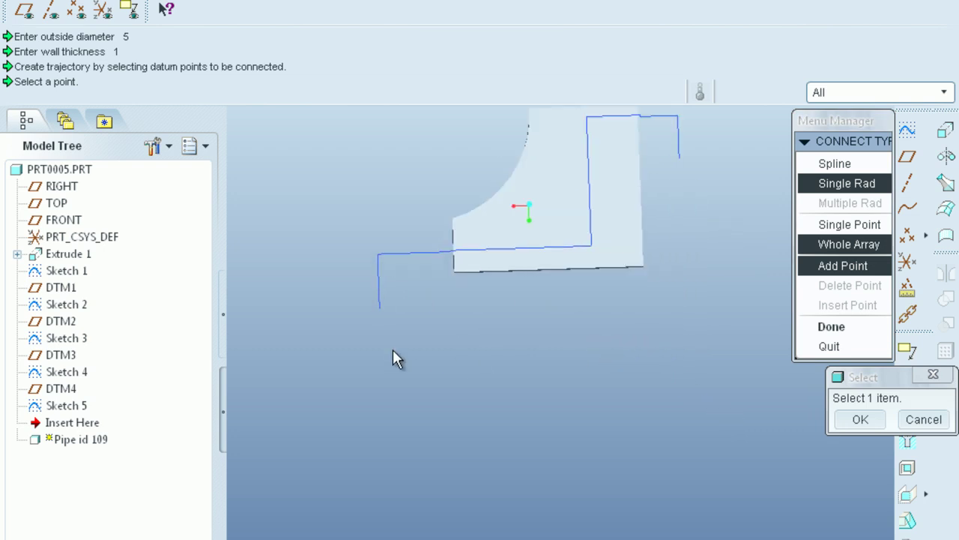
{"action": "left_click", "coordinate": [370, 285]}
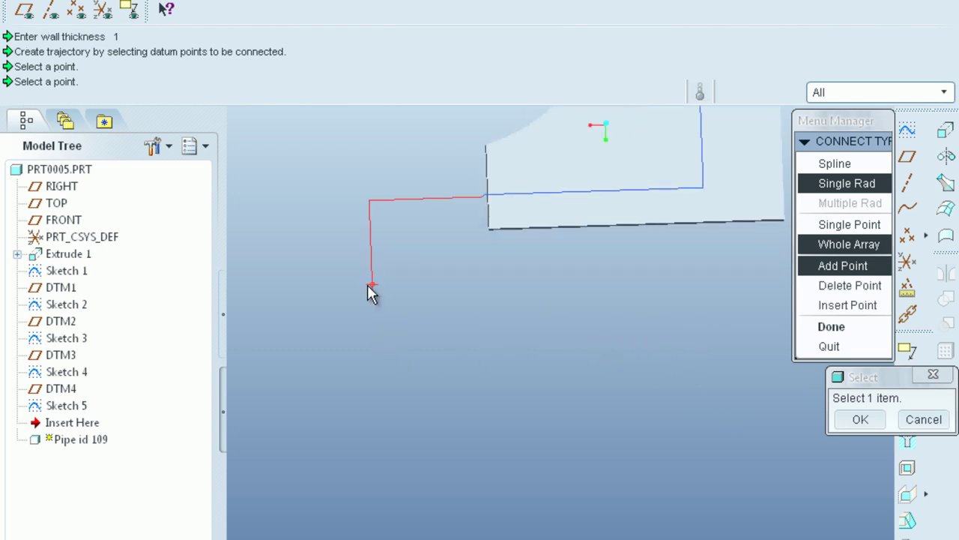
{"action": "left_click", "coordinate": [369, 200]}
Add the path point at the near edge of the plate's narrow side to the pipe trajectory with a bend radius of 2.5
{"action": "mouse_move", "coordinate": [453, 235]}
{"action": "middle_mouse_down"}
{"action": "mouse_move", "coordinate": [497, 244]}
{"action": "mouse_move", "coordinate": [513, 223]}
{"action": "middle_mouse_up"}
{"action": "scroll", "coordinate": [513, 222], "scroll_direction": "down", "scroll_amount": 3}
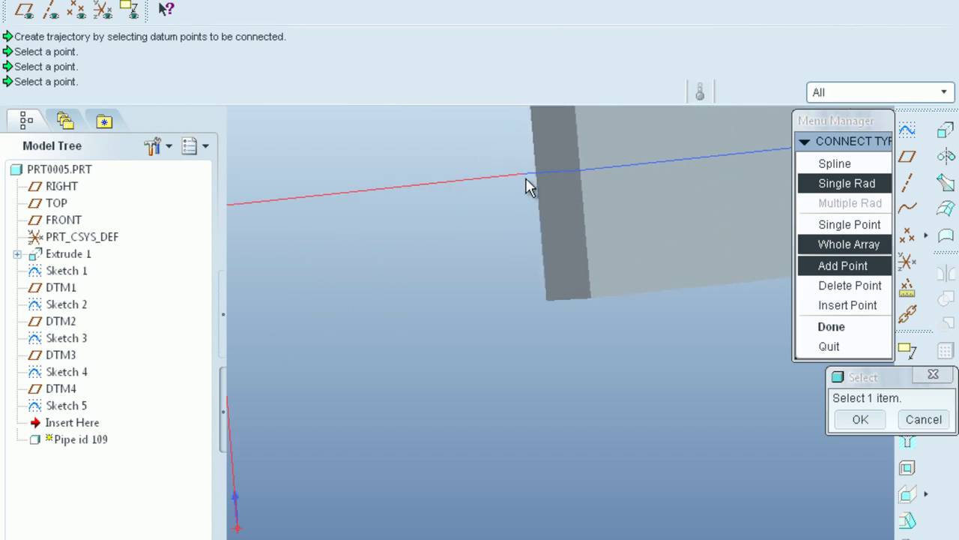
{"action": "left_click", "coordinate": [526, 175]}
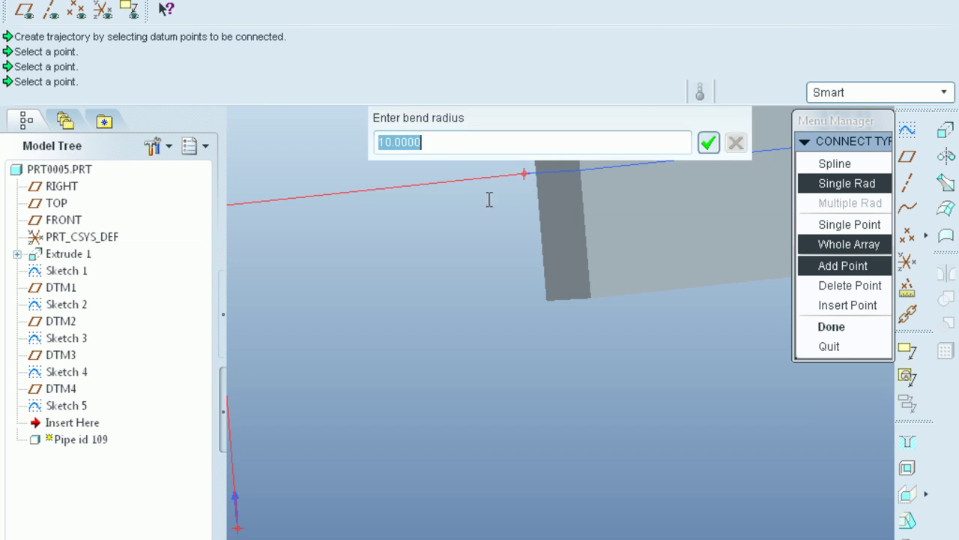
{"action": "left_click", "coordinate": [709, 144]}
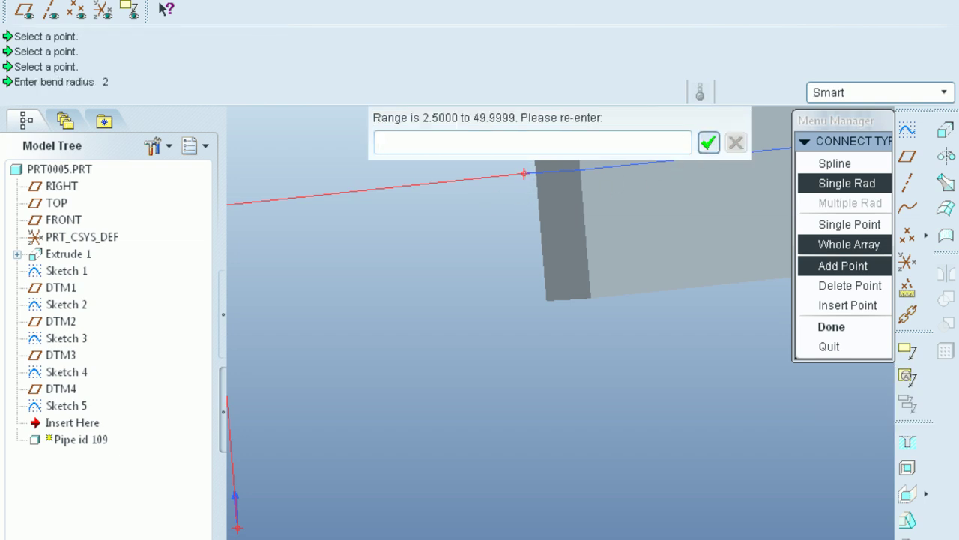
{"action": "key", "text": "Return"}
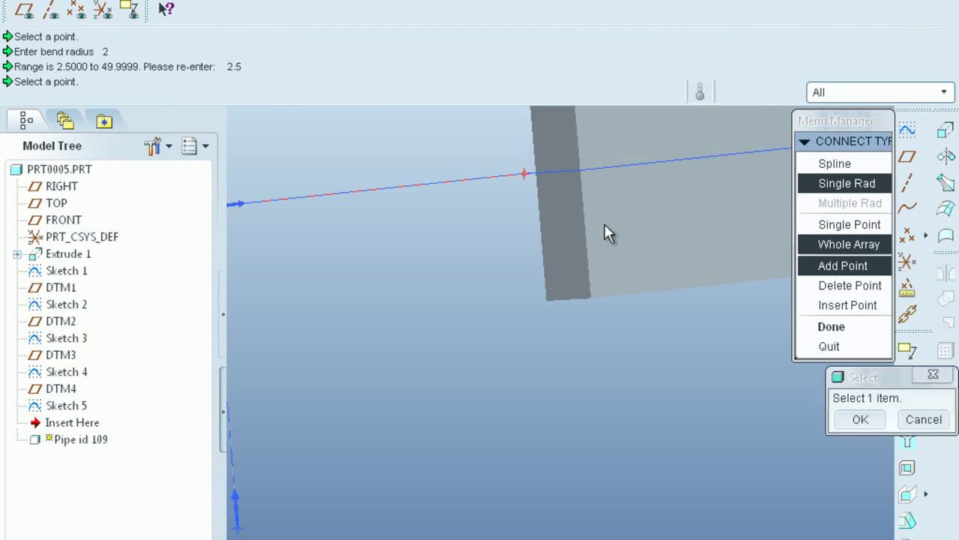
Extend the pipe trajectory across the plate's thickness and through the lower and upper path corners on the plate's face
{"action": "left_click", "coordinate": [579, 171]}
{"action": "middle_click_drag", "start_coordinate": [580, 204], "coordinate": [682, 233]}
{"action": "left_click", "coordinate": [692, 189]}
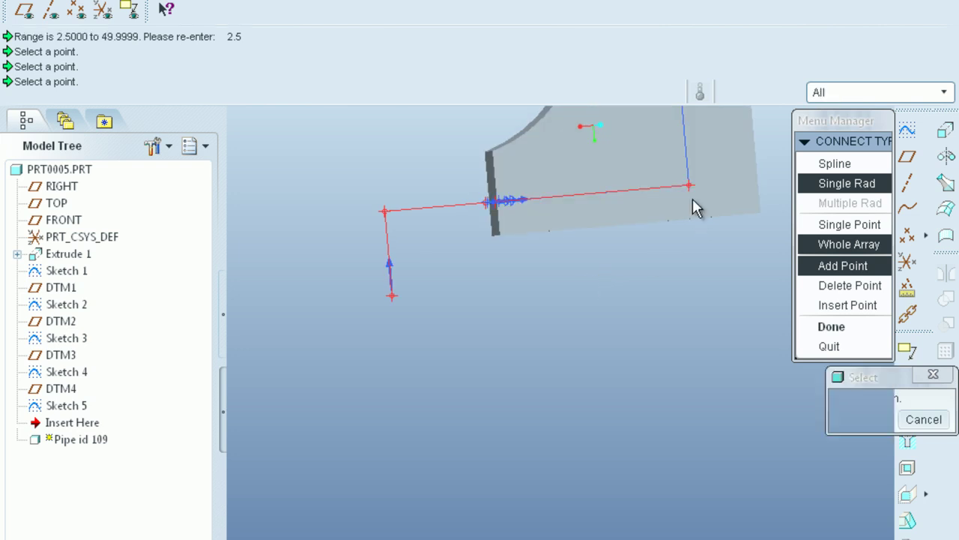
{"action": "middle_click_drag", "start_coordinate": [697, 264], "coordinate": [669, 251]}
{"action": "left_click", "coordinate": [634, 178]}
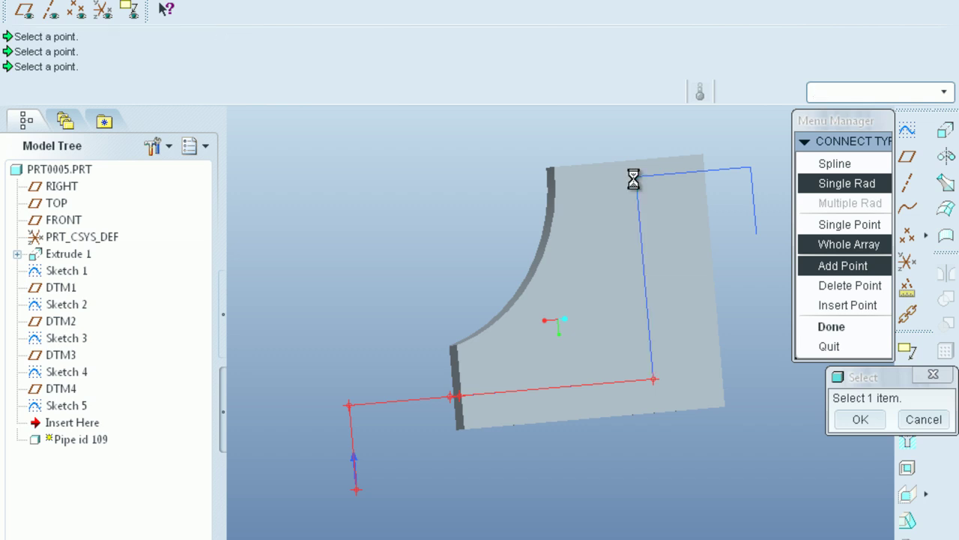
Add the remaining trajectory points around the plate's opposite side to the free end of the path, and finish the pipe
{"action": "middle_click_drag", "start_coordinate": [726, 197], "coordinate": [630, 200]}
{"action": "scroll", "coordinate": [634, 174], "scroll_direction": "up", "scroll_amount": 5}
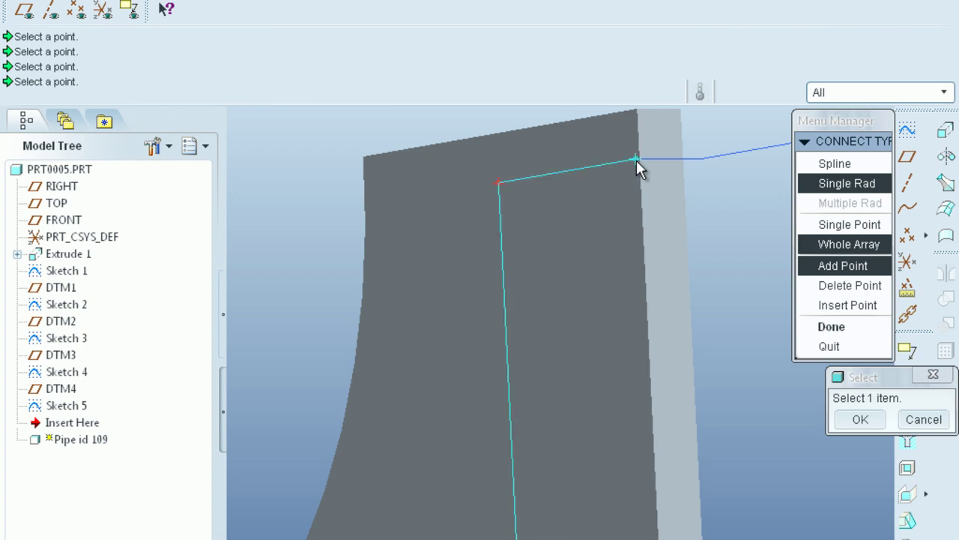
{"action": "left_click", "coordinate": [634, 159]}
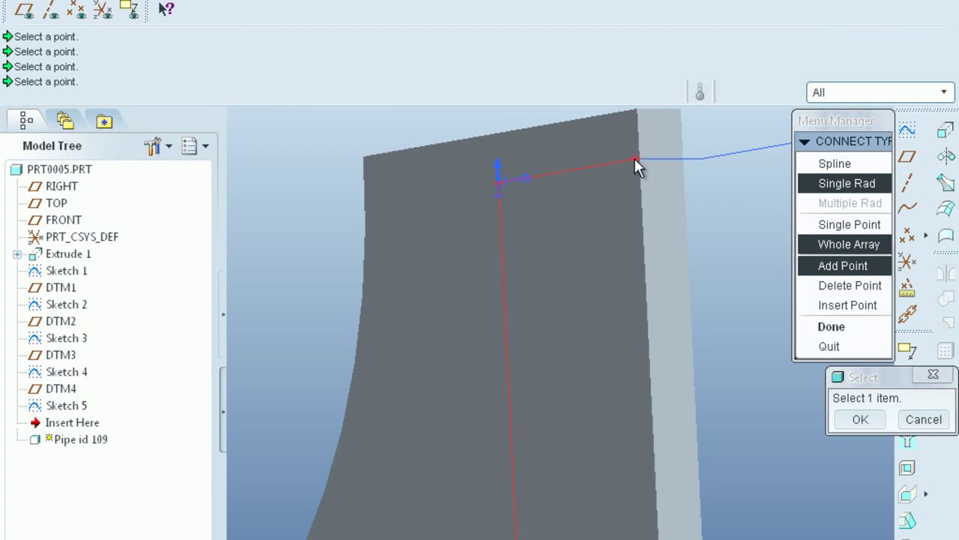
{"action": "left_click", "coordinate": [704, 159]}
{"action": "scroll", "coordinate": [634, 155], "scroll_direction": "down", "scroll_amount": 5}
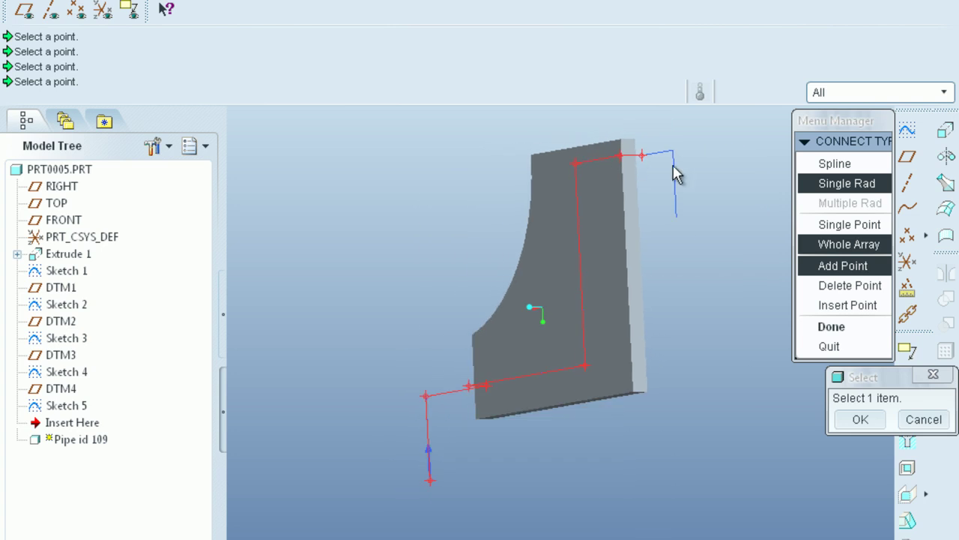
{"action": "left_click", "coordinate": [673, 151]}
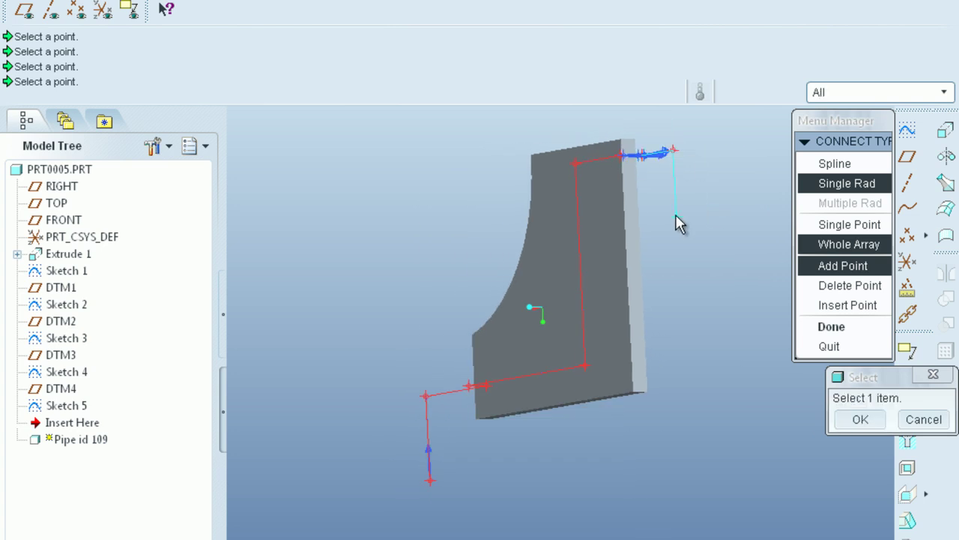
{"action": "middle_click_drag", "start_coordinate": [677, 268], "coordinate": [724, 268]}
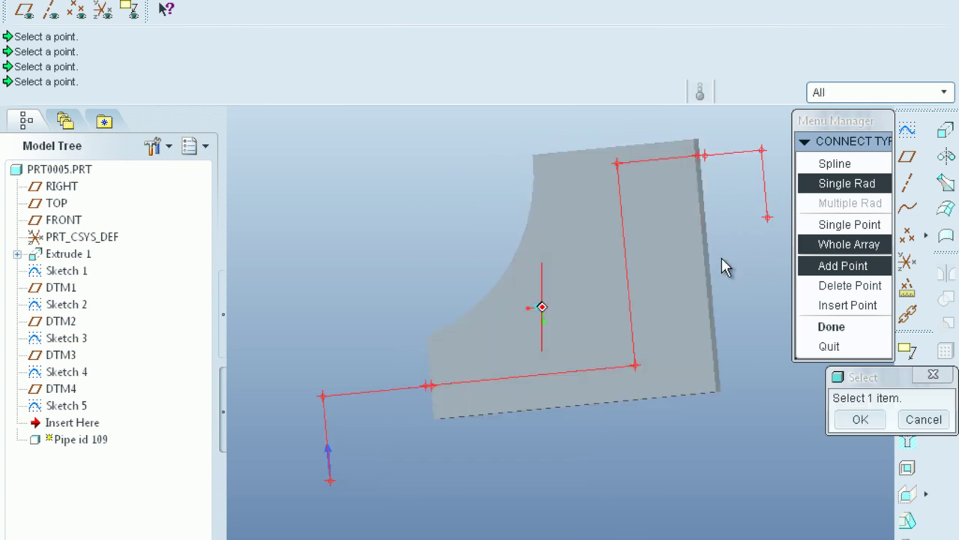
{"action": "left_click", "coordinate": [856, 421]}
{"action": "left_click", "coordinate": [838, 326]}
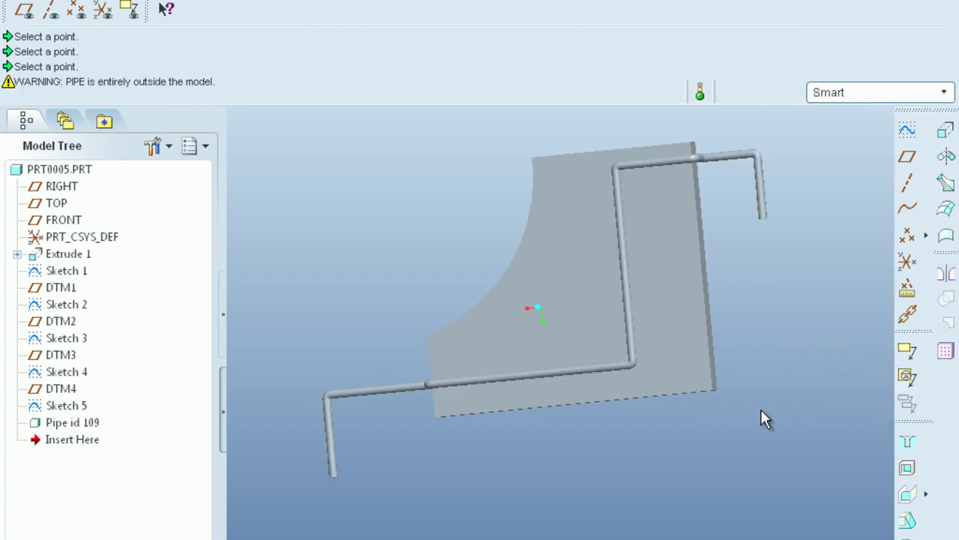
Examine the pipe's hollow end and the bends where it wraps around the plate's edge
{"action": "middle_click_drag", "start_coordinate": [532, 476], "coordinate": [490, 380]}
{"action": "scroll", "coordinate": [318, 232], "scroll_direction": "up", "scroll_amount": 3}
{"action": "scroll", "coordinate": [246, 188], "scroll_direction": "up", "scroll_amount": 6}
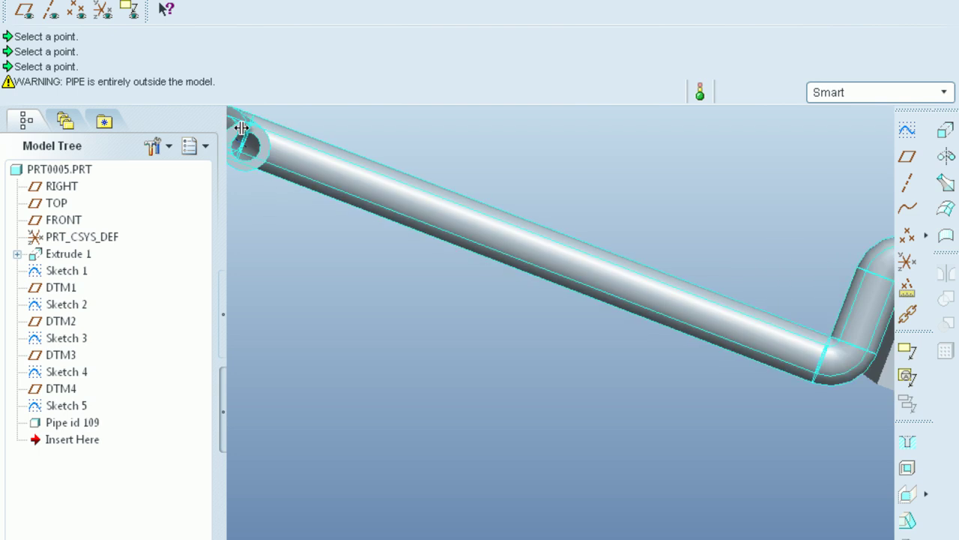
{"action": "scroll", "coordinate": [727, 443], "scroll_direction": "down", "scroll_amount": 4}
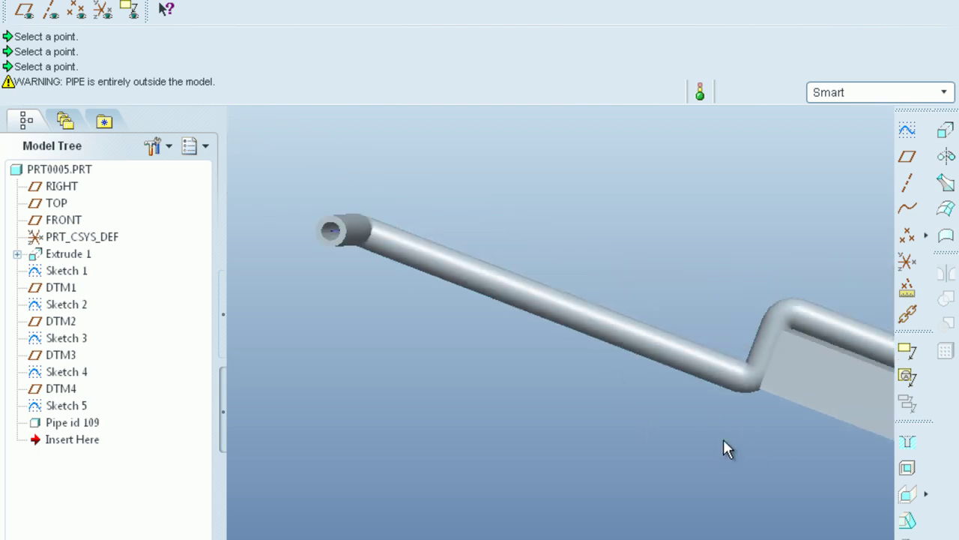
{"action": "middle_click_drag", "start_coordinate": [723, 439], "coordinate": [740, 445]}
{"action": "scroll", "coordinate": [835, 398], "scroll_direction": "up", "scroll_amount": 4}
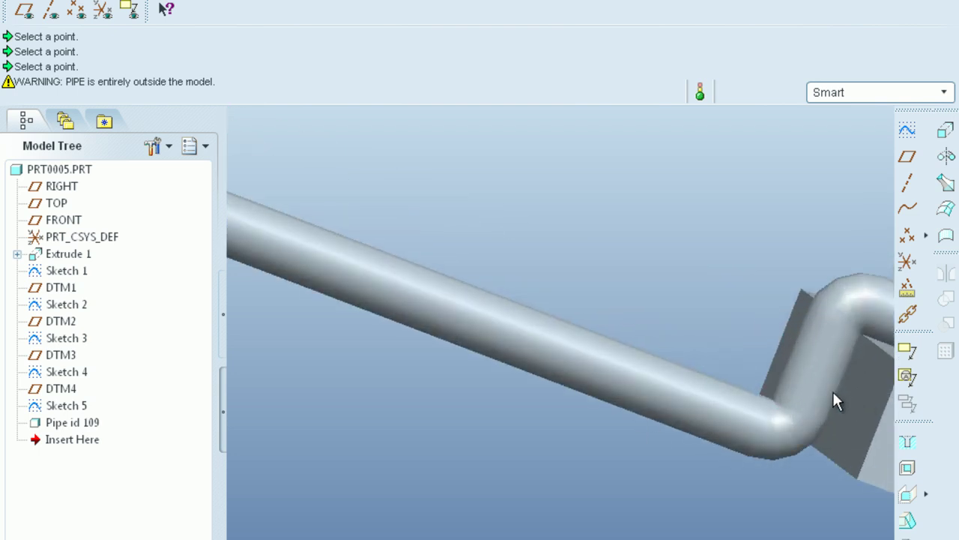
{"action": "middle_click_drag", "start_coordinate": [799, 413], "coordinate": [554, 288]}
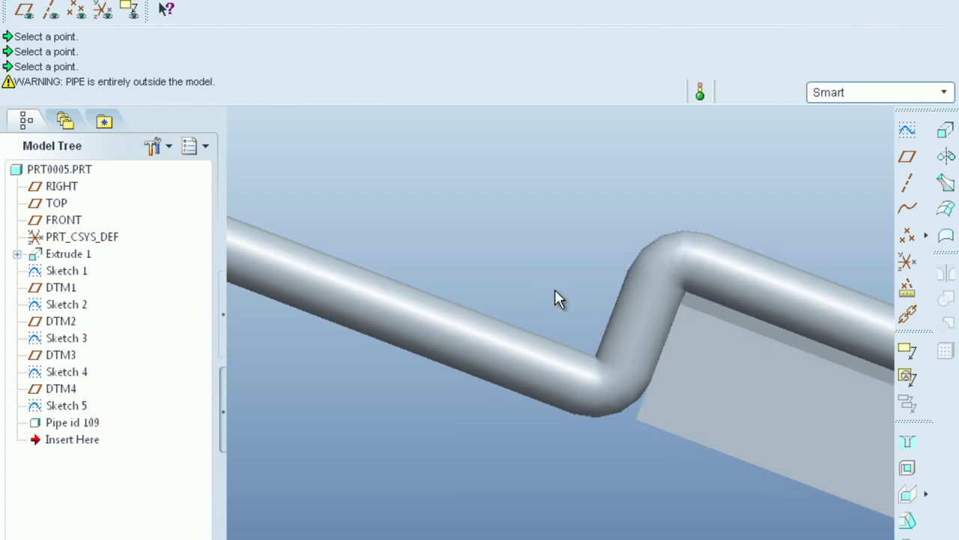
{"action": "scroll", "coordinate": [659, 341], "scroll_direction": "up", "scroll_amount": 3}
{"action": "scroll", "coordinate": [577, 379], "scroll_direction": "down", "scroll_amount": 3}
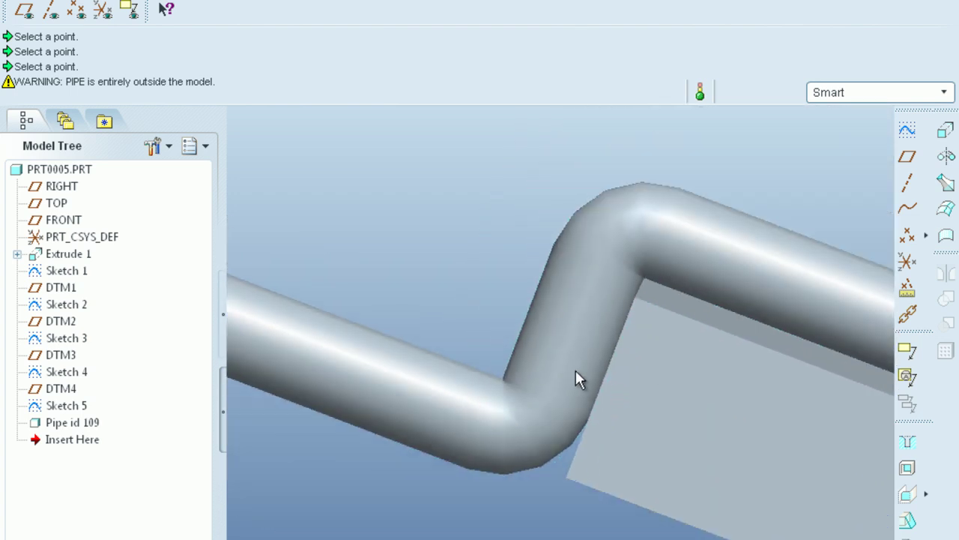
{"action": "scroll", "coordinate": [550, 362], "scroll_direction": "down", "scroll_amount": 4}
{"action": "middle_click_drag", "start_coordinate": [557, 274], "coordinate": [454, 334]}
{"action": "scroll", "coordinate": [472, 353], "scroll_direction": "down", "scroll_amount": 3}
{"action": "middle_click_drag", "start_coordinate": [745, 379], "coordinate": [665, 402]}
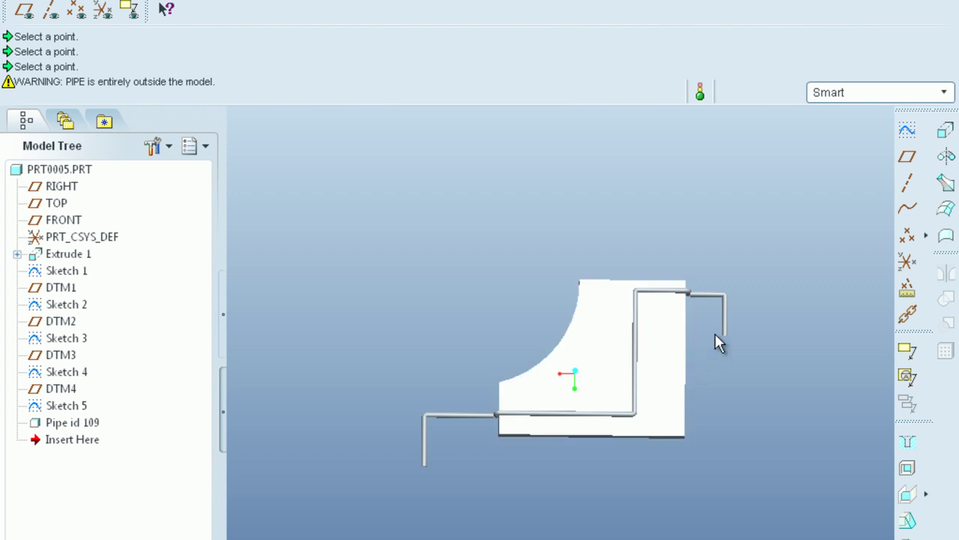
Try to apply the yellow appearance to the pipe alone
{"action": "left_click", "coordinate": [730, 312]}
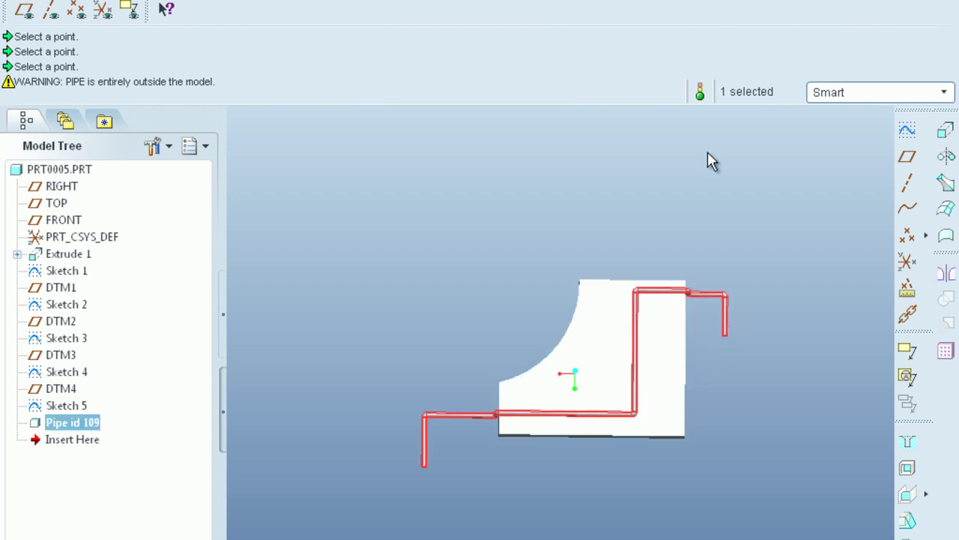
{"action": "left_click", "coordinate": [605, 2]}
{"action": "left_click", "coordinate": [609, 9]}
{"action": "left_click", "coordinate": [609, 3]}
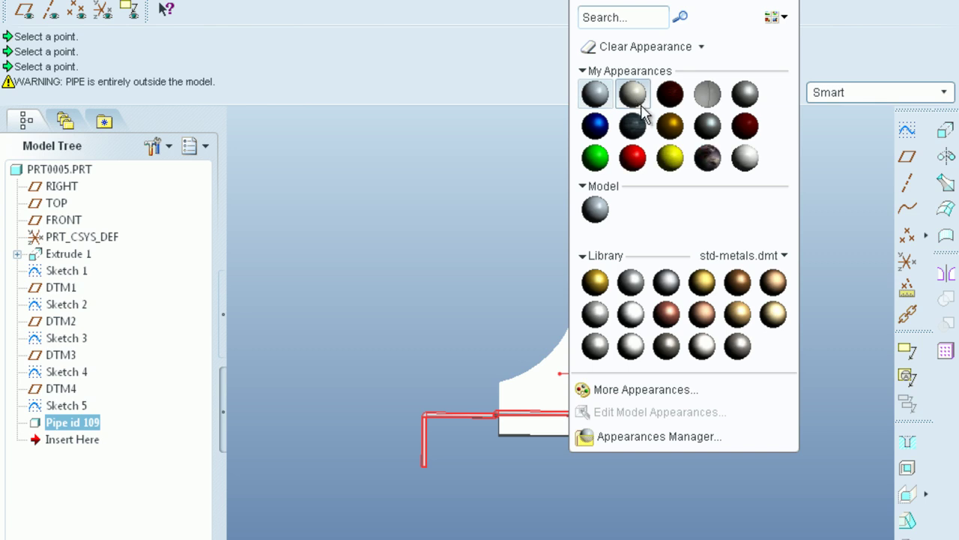
{"action": "left_click", "coordinate": [669, 160]}
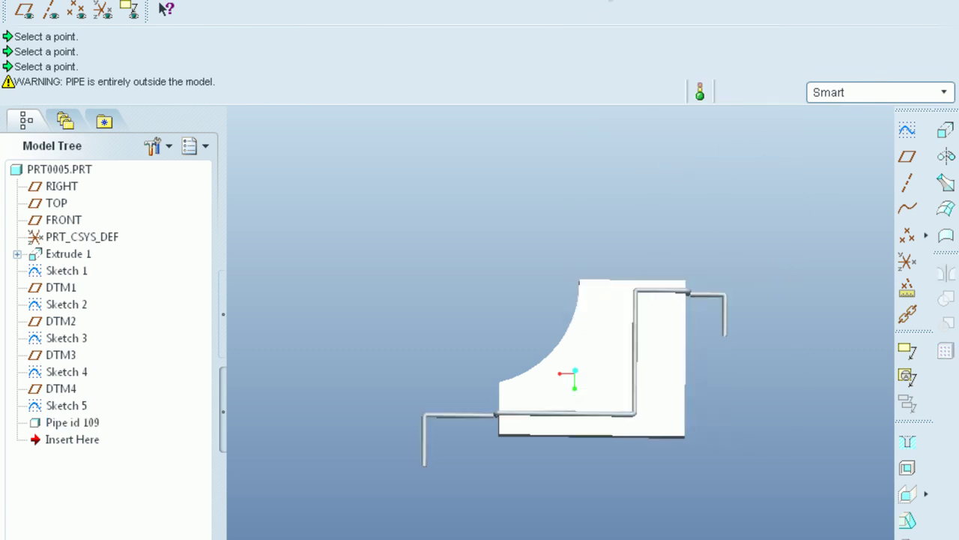
Apply the yellow appearance to the whole part, including the plate and the pipe
{"action": "left_click", "coordinate": [610, 3]}
{"action": "left_click", "coordinate": [670, 158]}
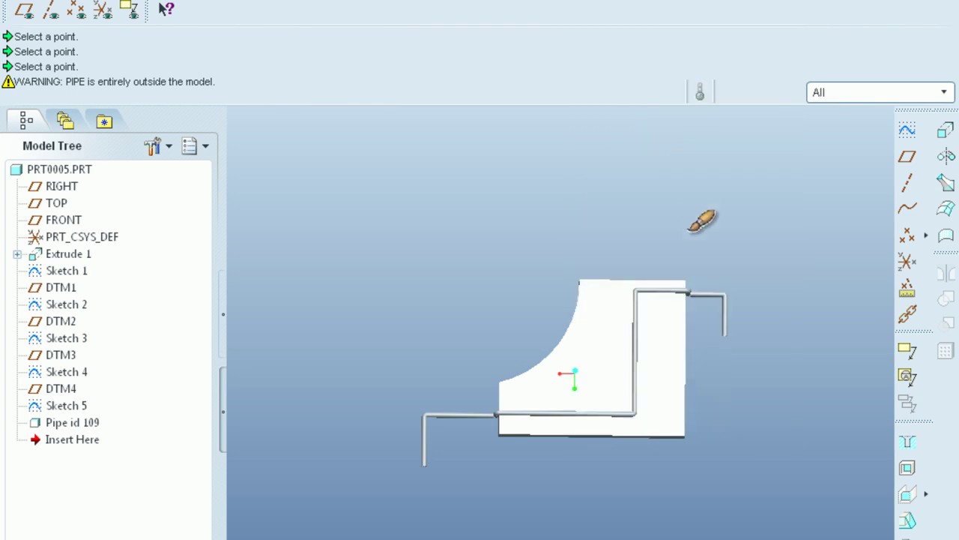
{"action": "left_click", "coordinate": [721, 293]}
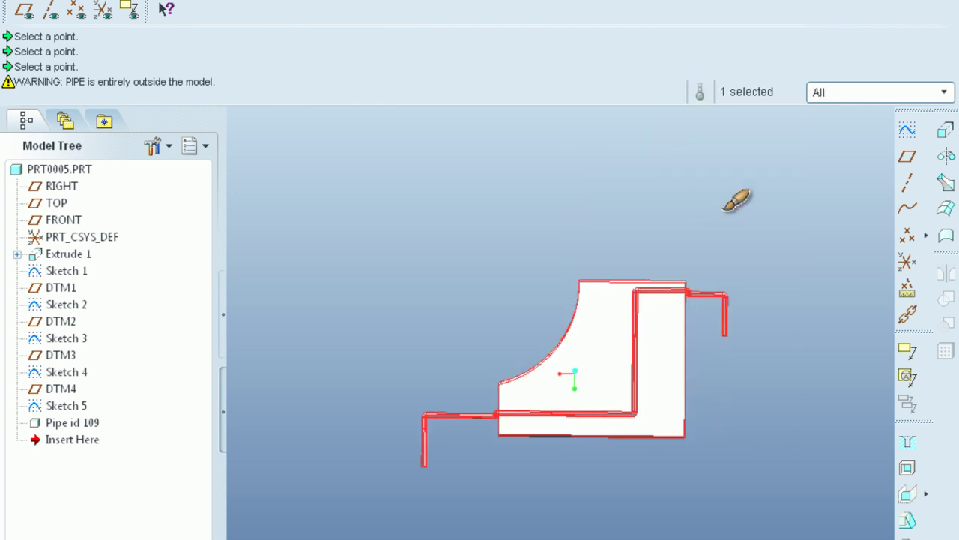
{"action": "mouse_move", "coordinate": [777, 208]}
{"action": "middle_mouse_down"}
{"action": "mouse_move", "coordinate": [773, 163]}
{"action": "mouse_move", "coordinate": [787, 150]}
{"action": "middle_mouse_up"}
{"action": "middle_click", "coordinate": [786, 150]}
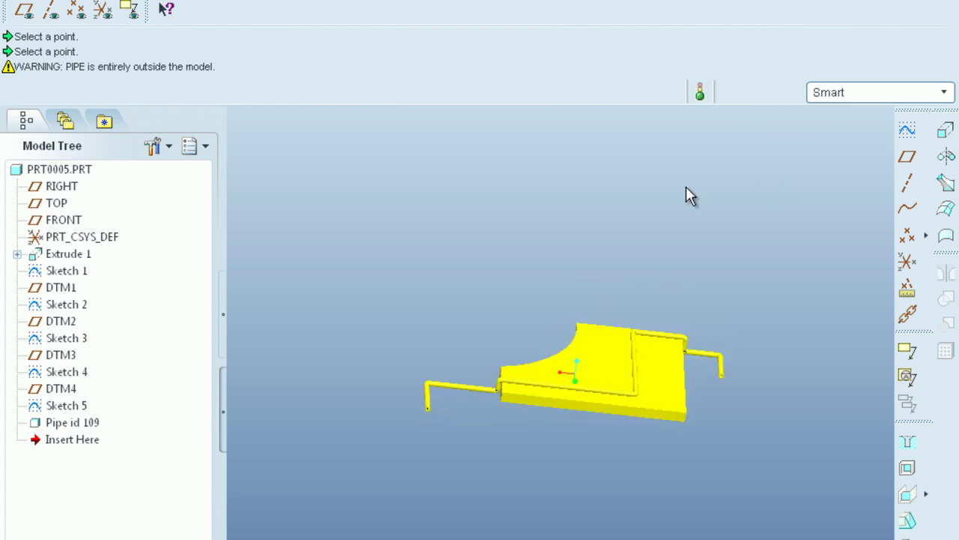
Inspect the coloured plate and pipe from several viewing angles
{"action": "middle_click_drag", "start_coordinate": [597, 197], "coordinate": [687, 233]}
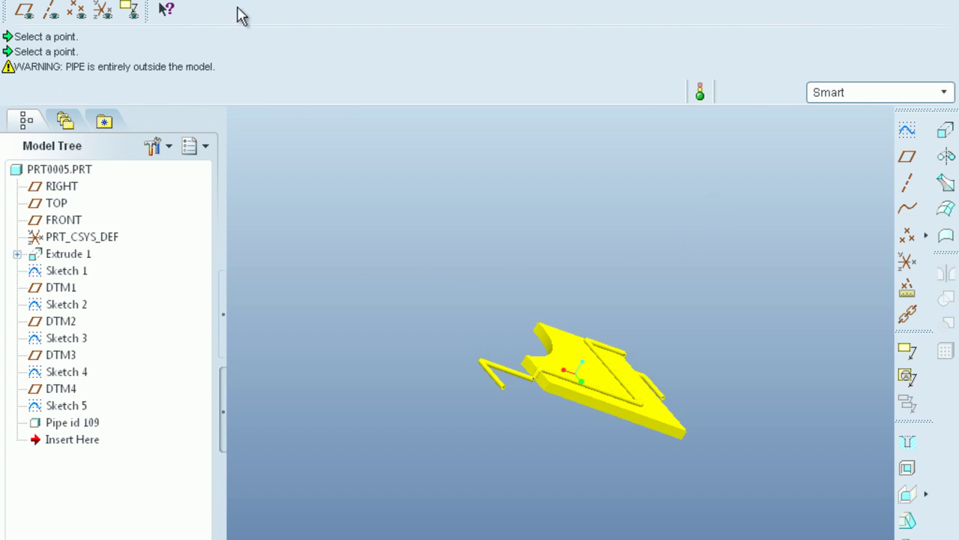
{"action": "middle_click_drag", "start_coordinate": [418, 215], "coordinate": [402, 195]}
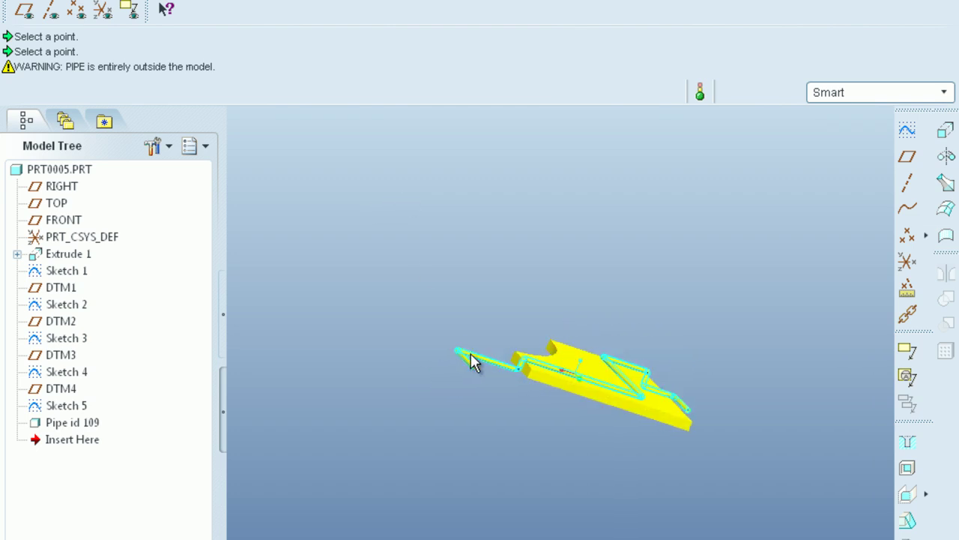
{"action": "scroll", "coordinate": [525, 375], "scroll_direction": "up", "scroll_amount": 5}
{"action": "scroll", "coordinate": [536, 375], "scroll_direction": "down", "scroll_amount": 5}
{"action": "middle_click_drag", "start_coordinate": [610, 242], "coordinate": [603, 217]}
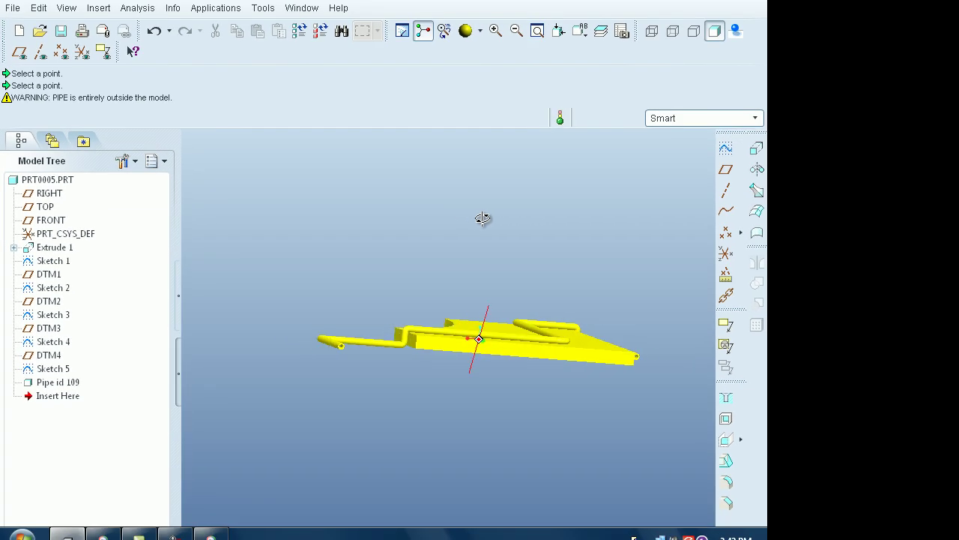
{"action": "middle_click_drag", "start_coordinate": [482, 218], "coordinate": [428, 262]}
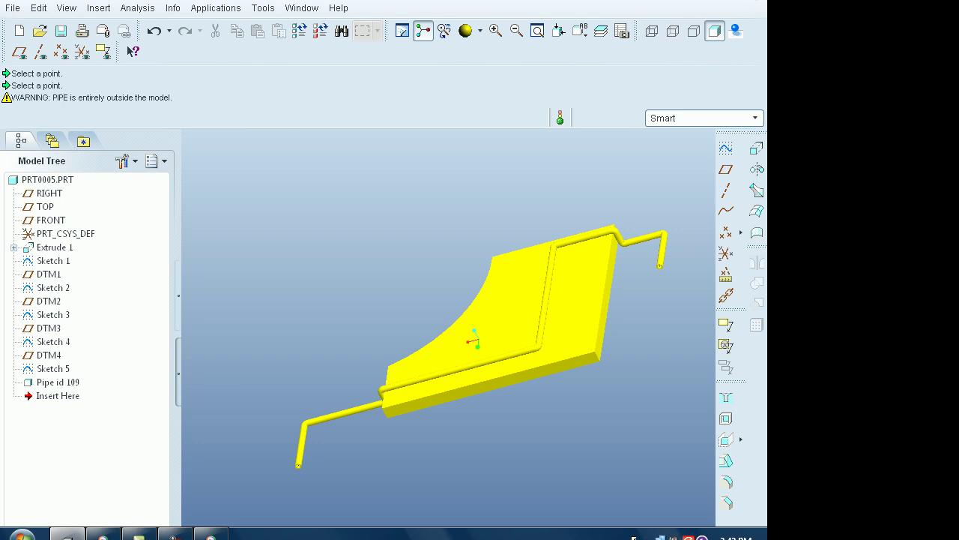